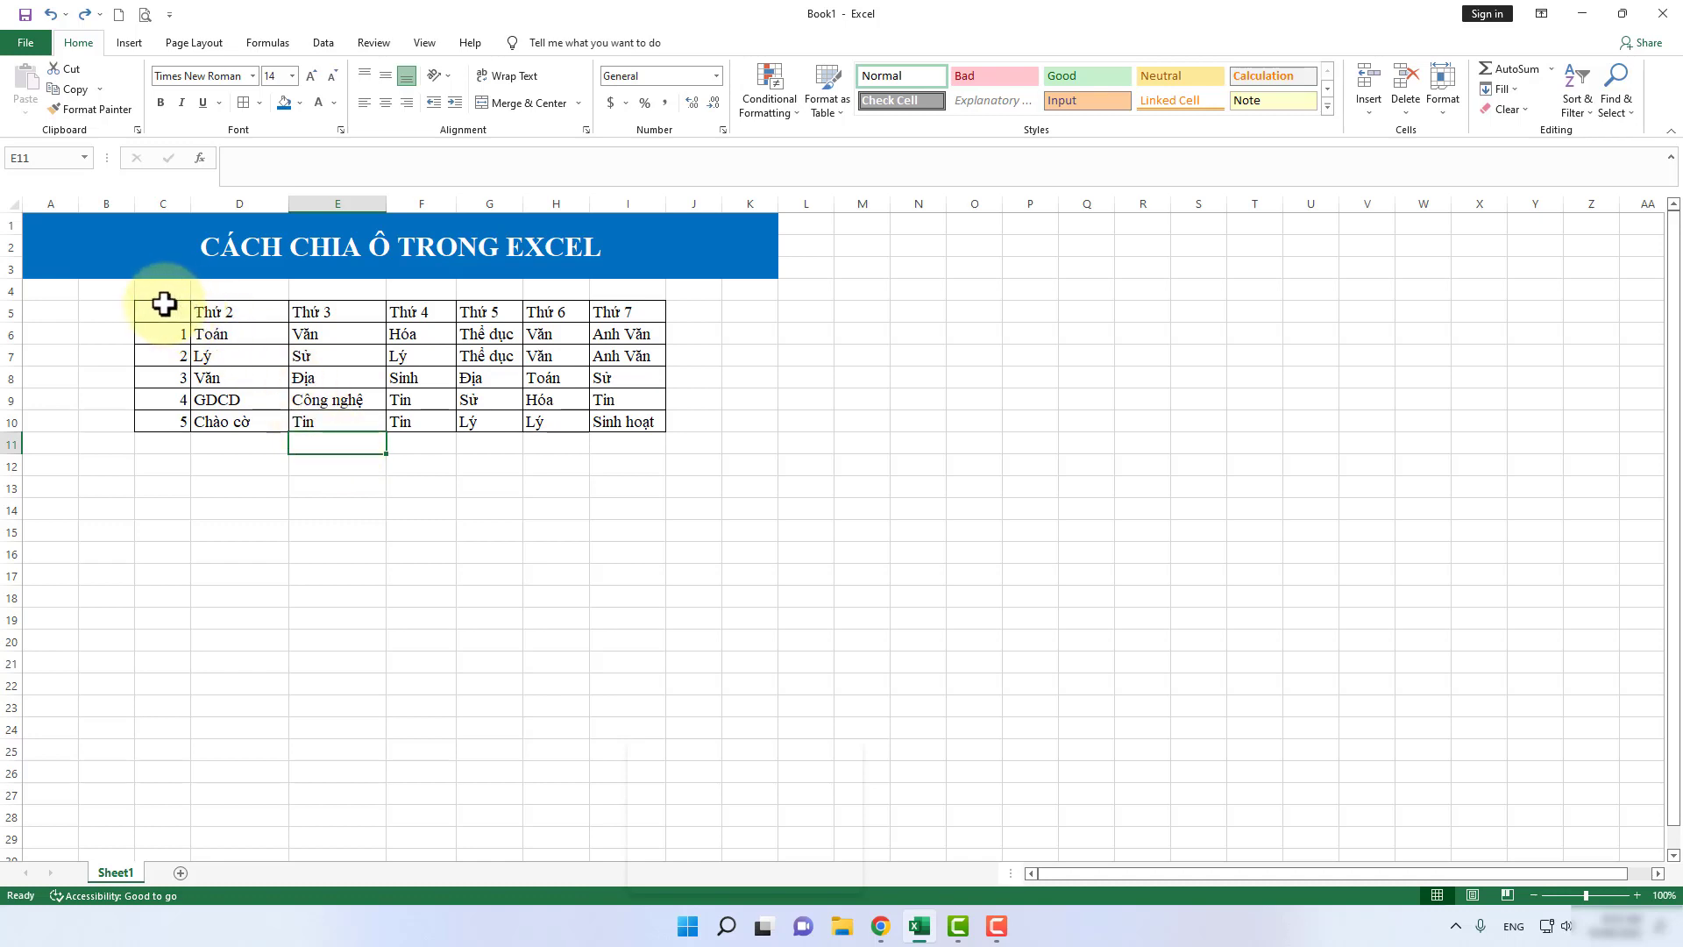
# Widen column C and make row 5 much taller to enlarge corner cell C5
pyautogui.moveTo(166, 309)
pyautogui.mouseDown()
pyautogui.moveTo(633, 408)
pyautogui.moveTo(631, 426)
pyautogui.mouseUp()
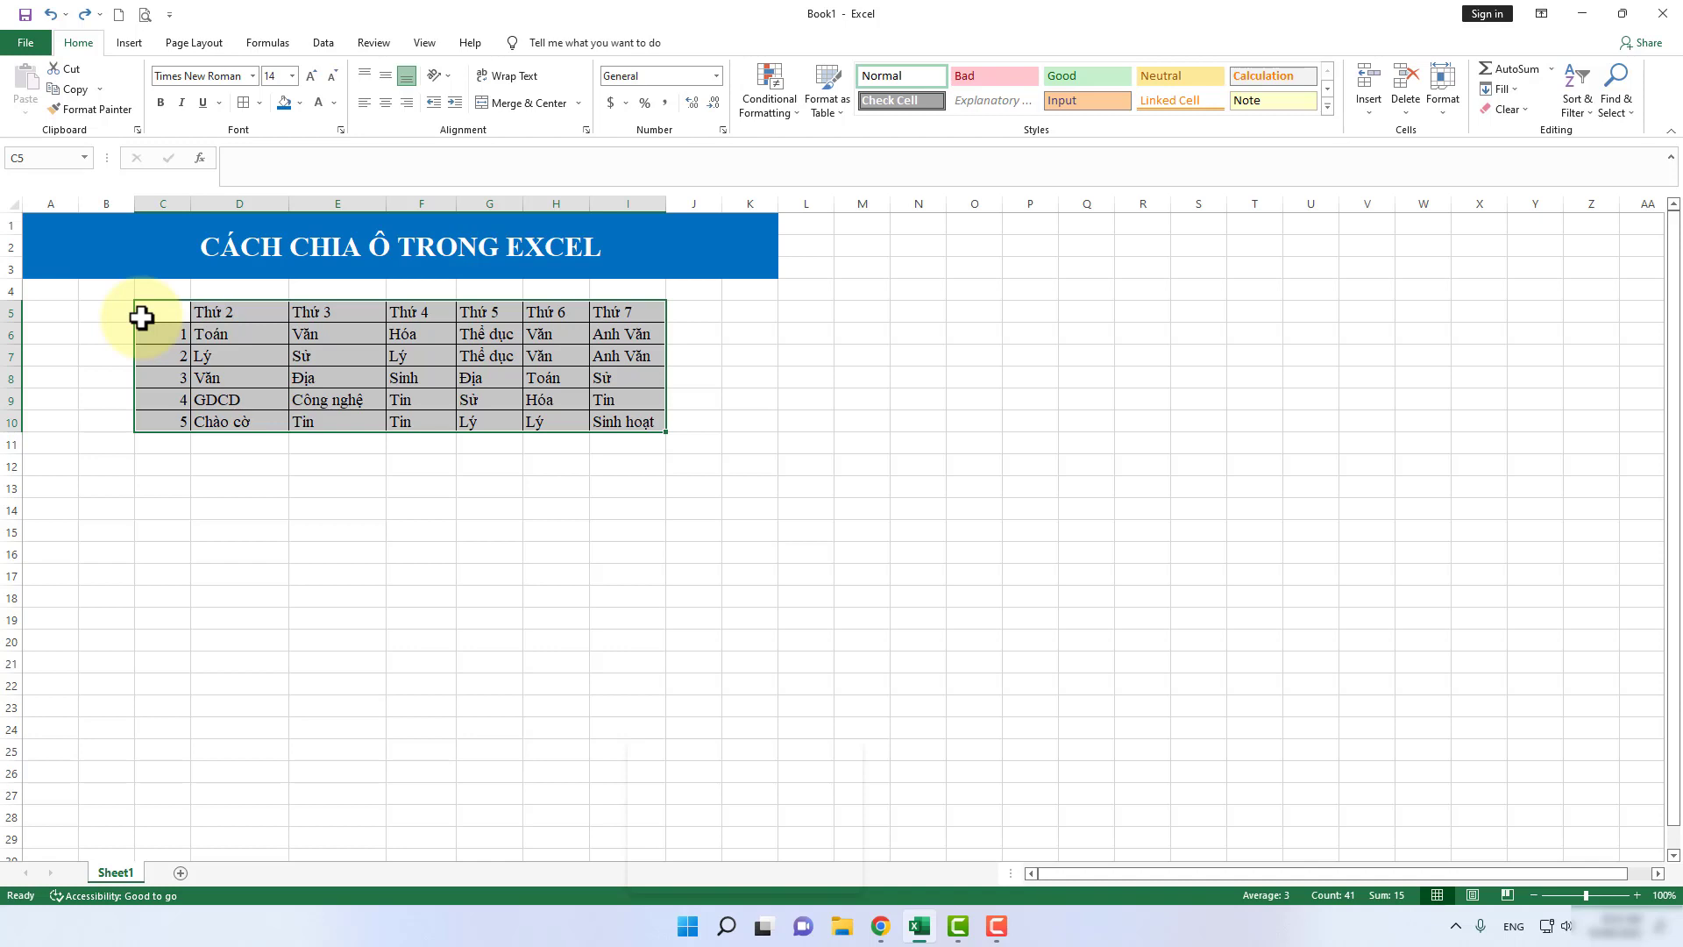
pyautogui.click(229, 479)
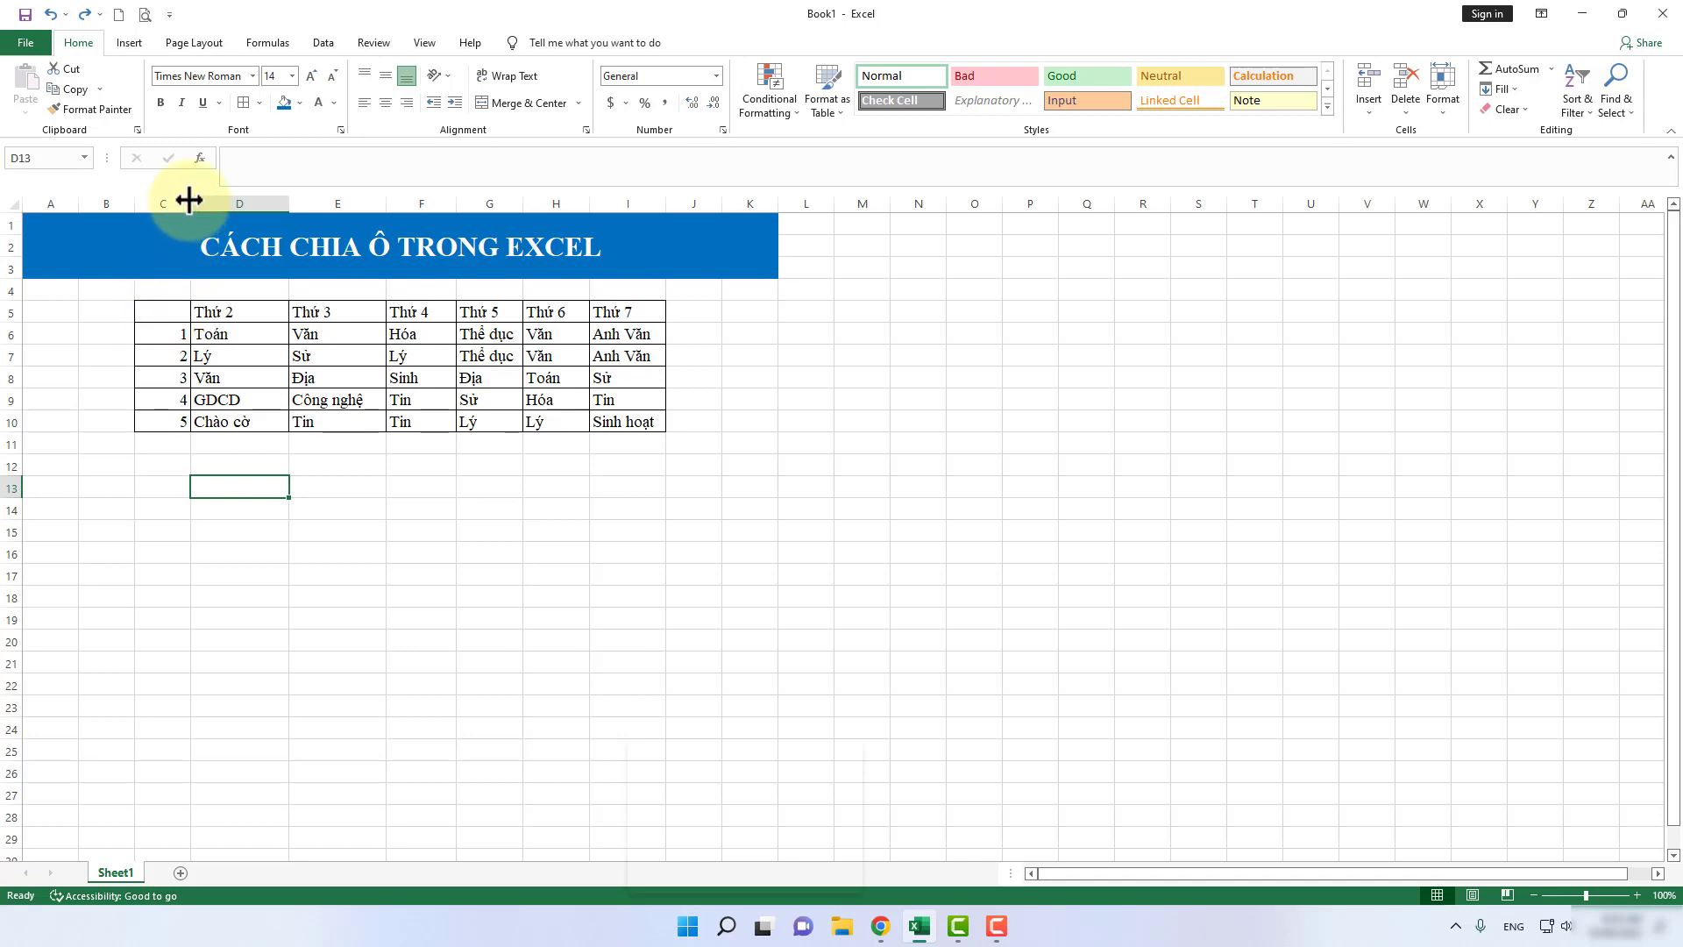
pyautogui.moveTo(190, 200); pyautogui.dragTo(250, 199)
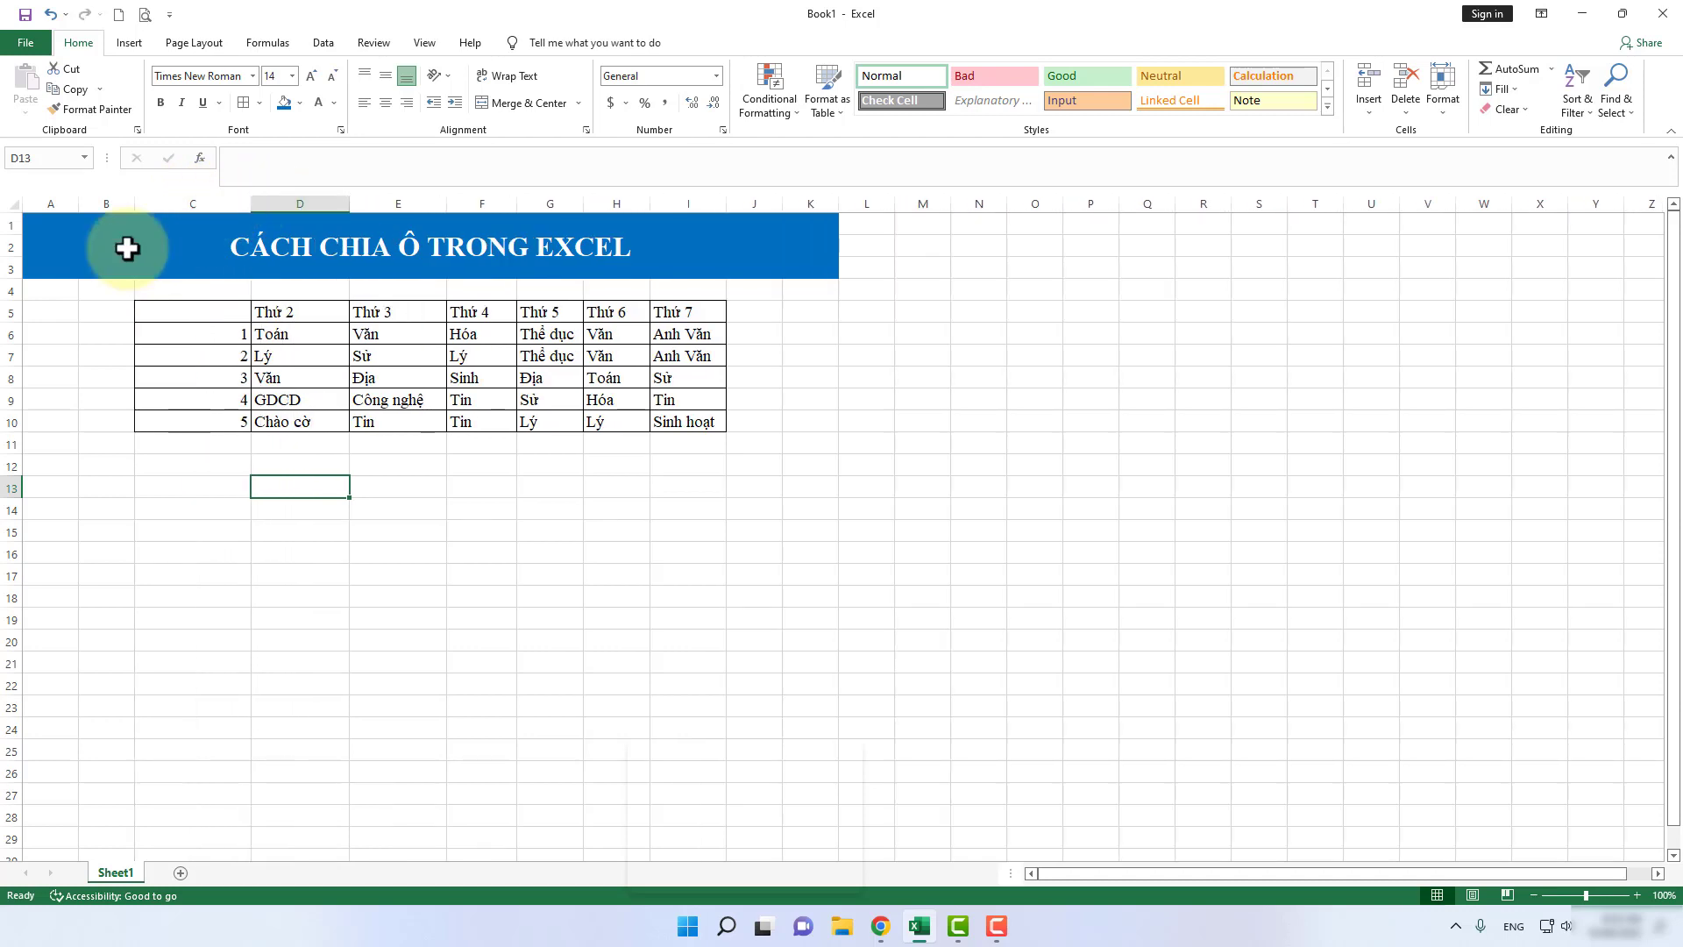
pyautogui.moveTo(14, 322); pyautogui.dragTo(14, 367)
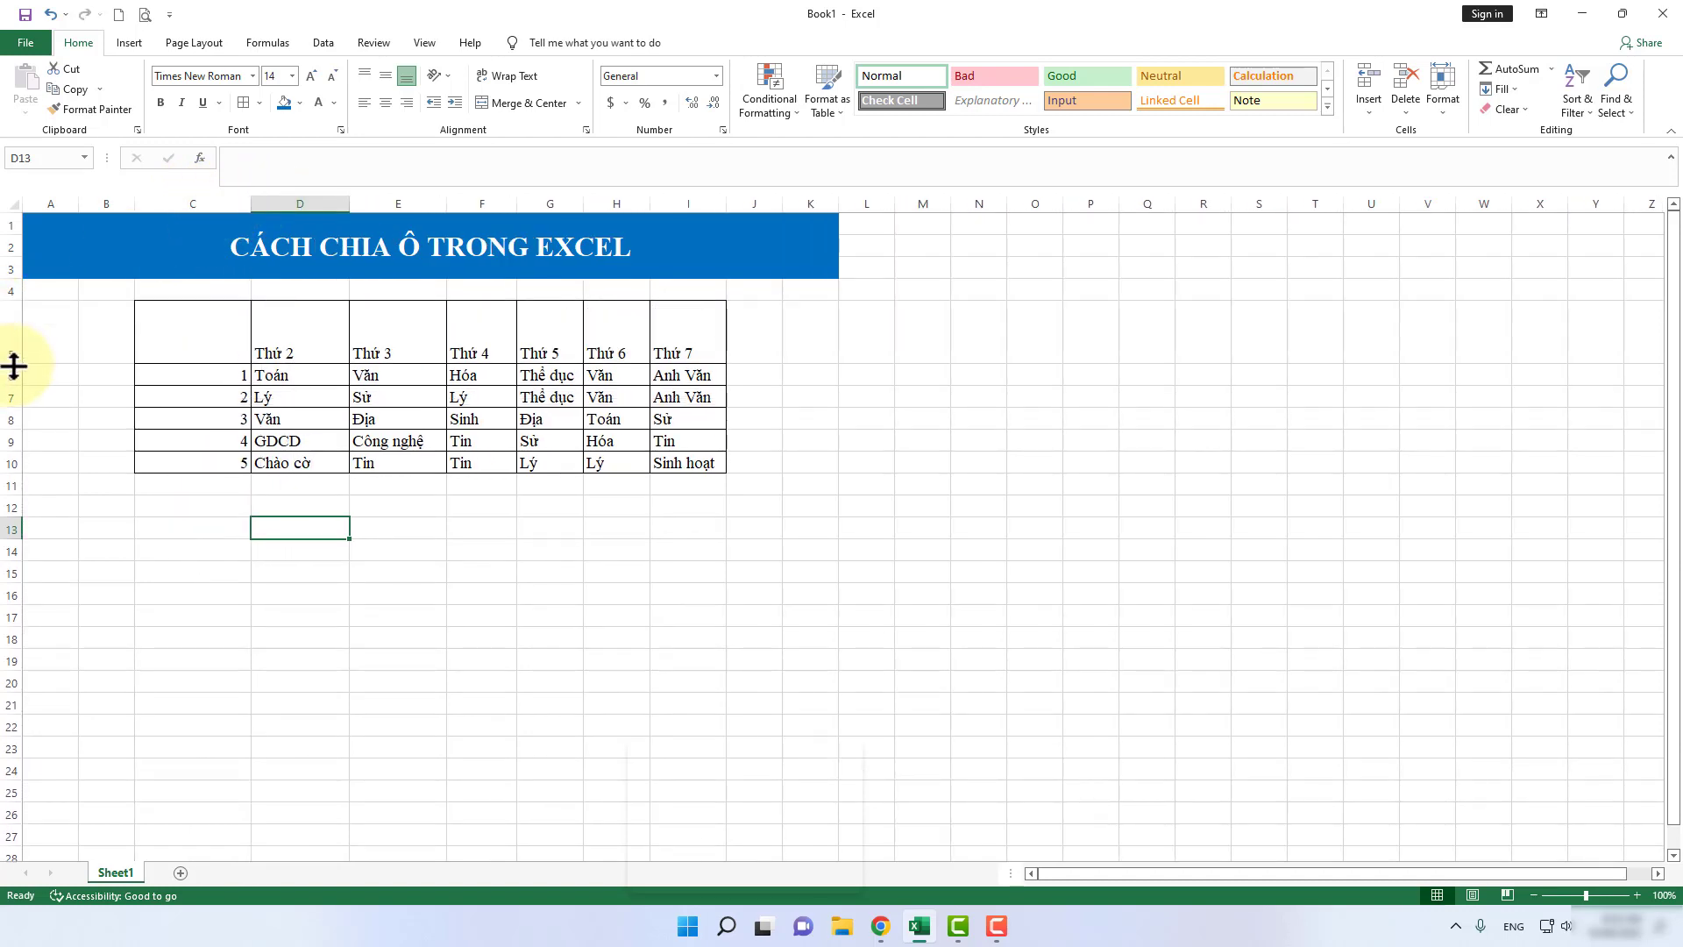
pyautogui.moveTo(252, 200); pyautogui.dragTo(263, 199)
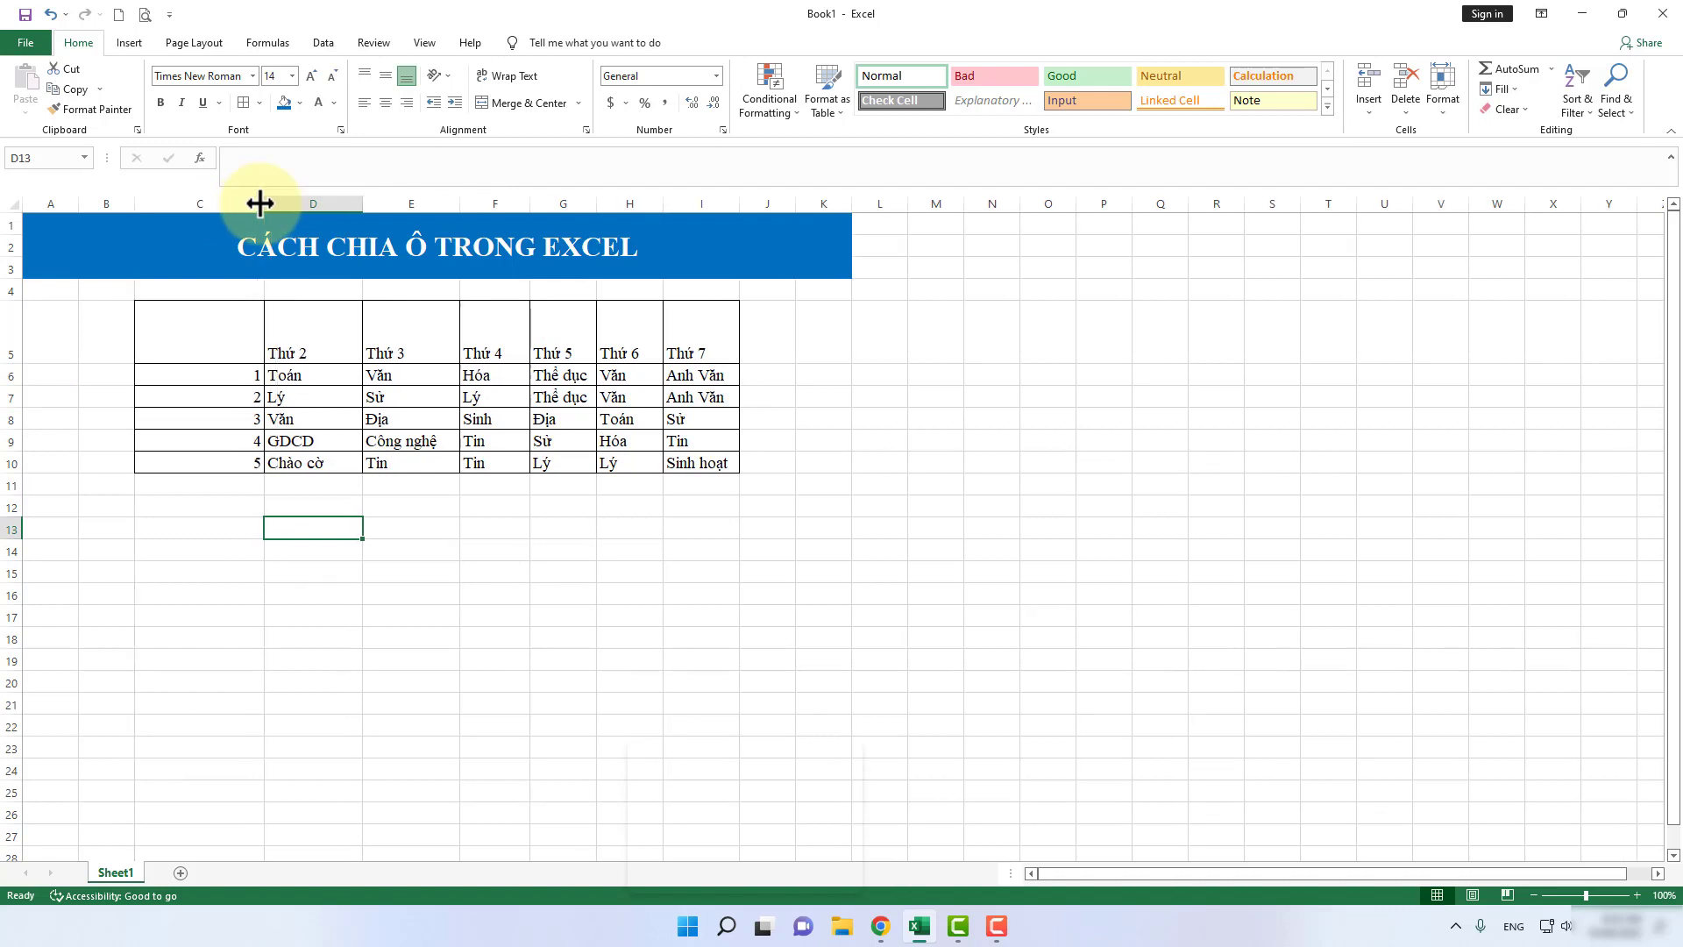
pyautogui.click(195, 325)
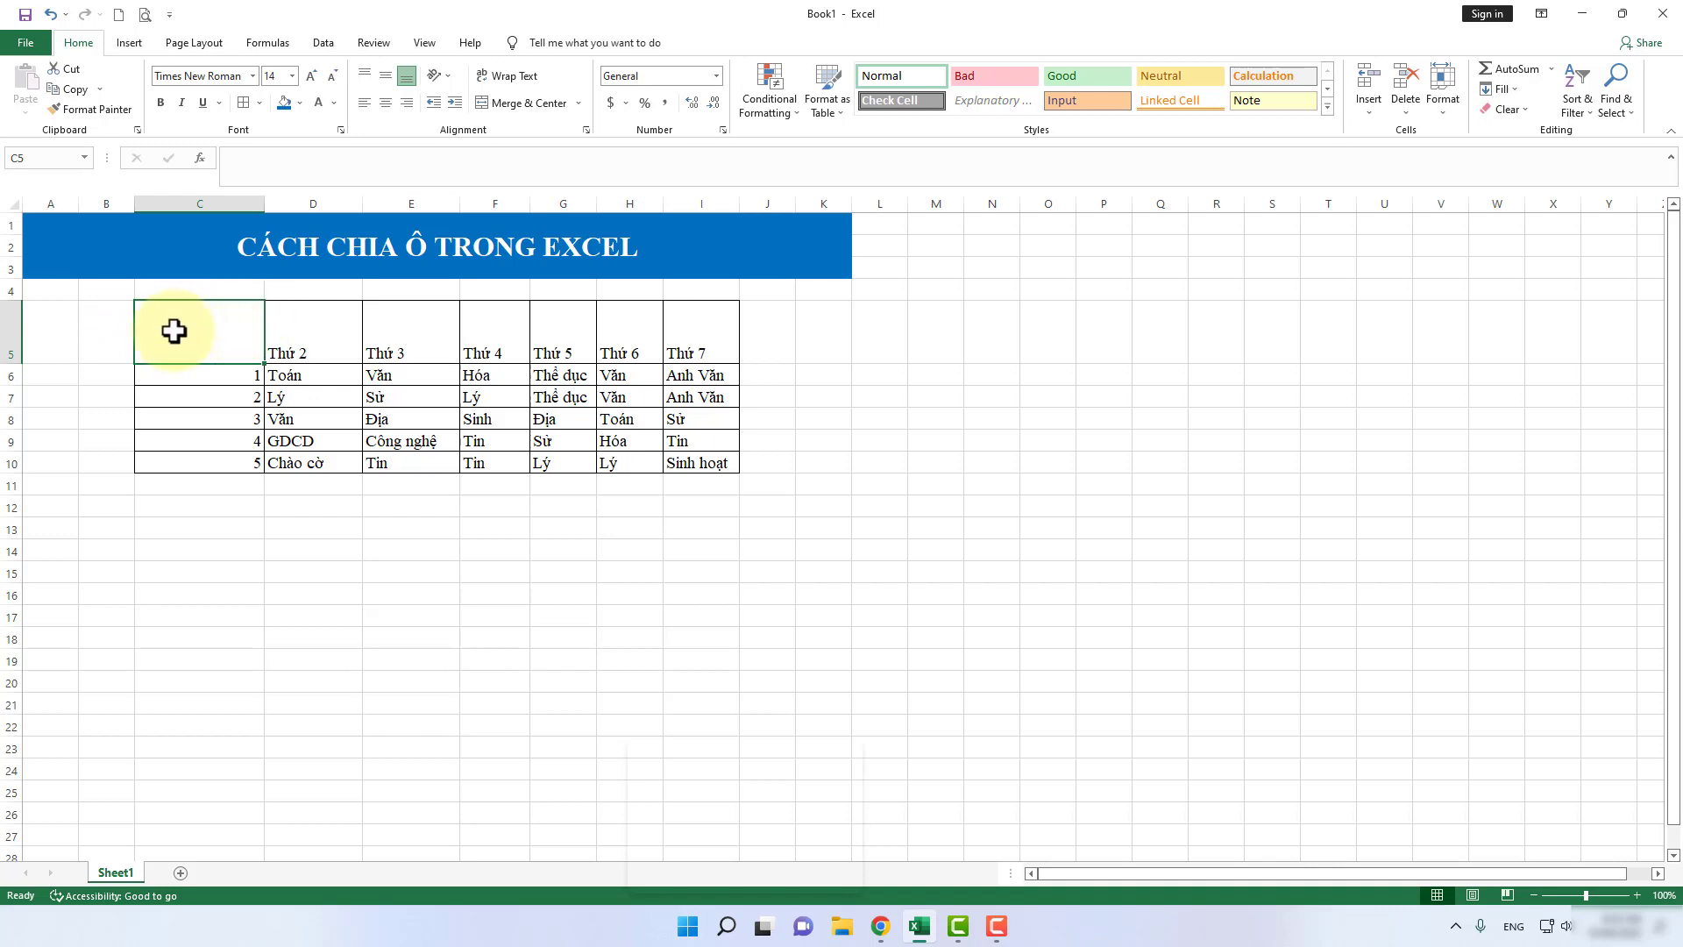
# Enter 'Ngày' and 'Tiết' on two separate lines in cell C5
pyautogui.write('Ngày')
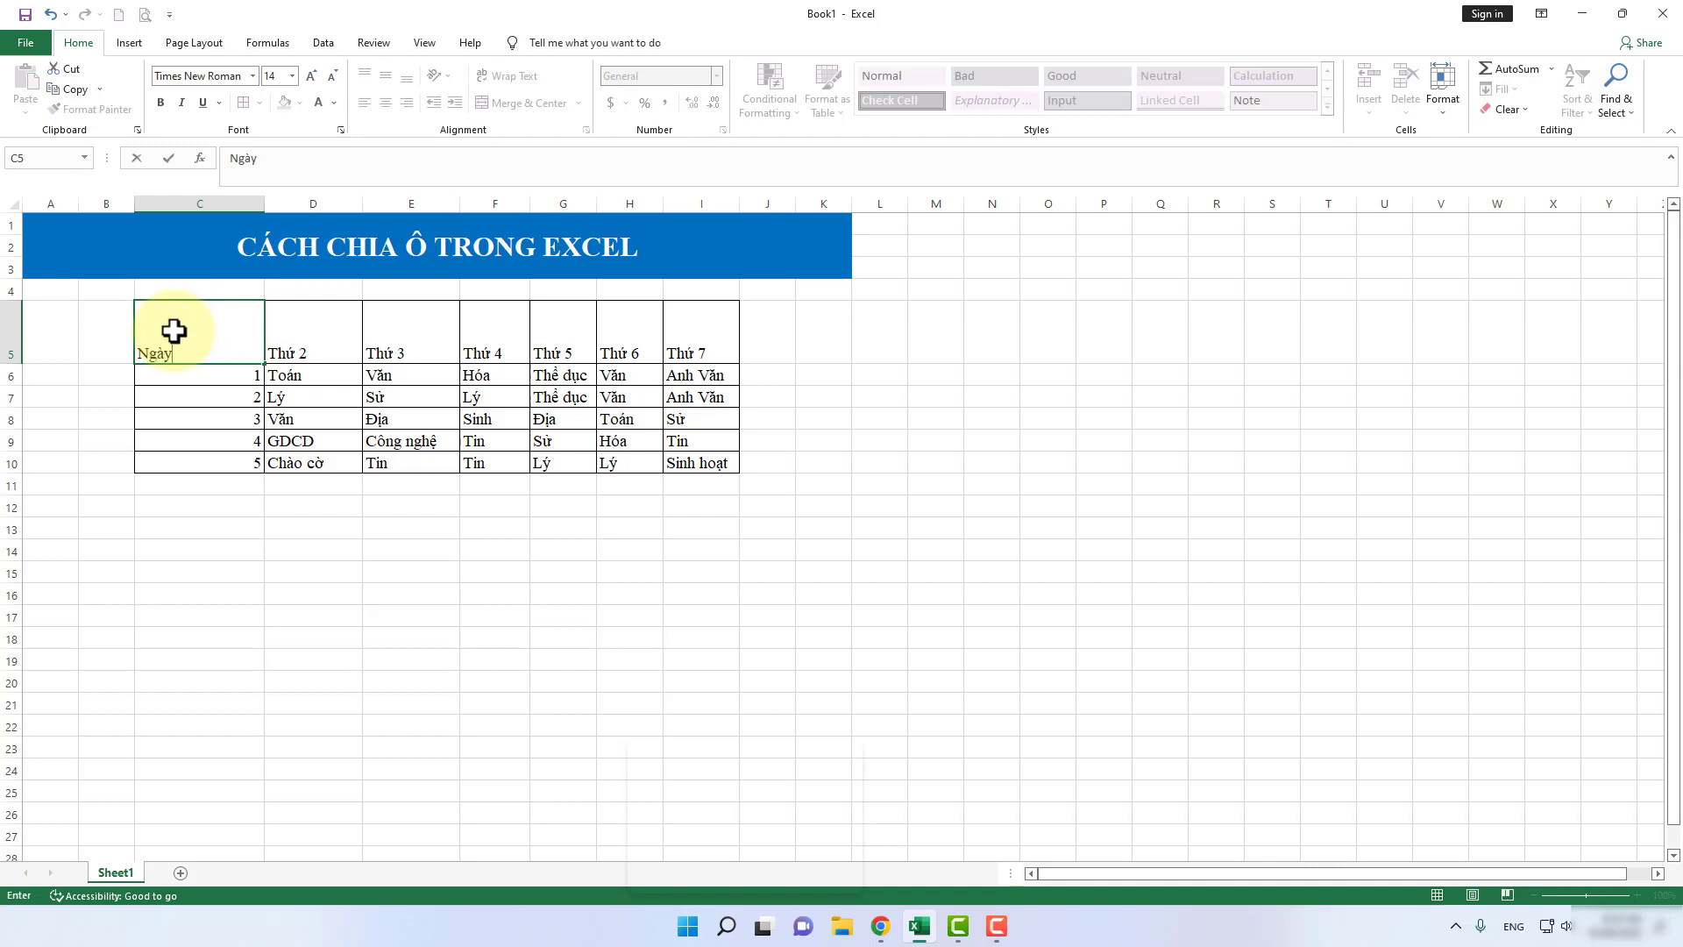
pyautogui.hotkey('alt', 'Return')
pyautogui.write('Tiết')
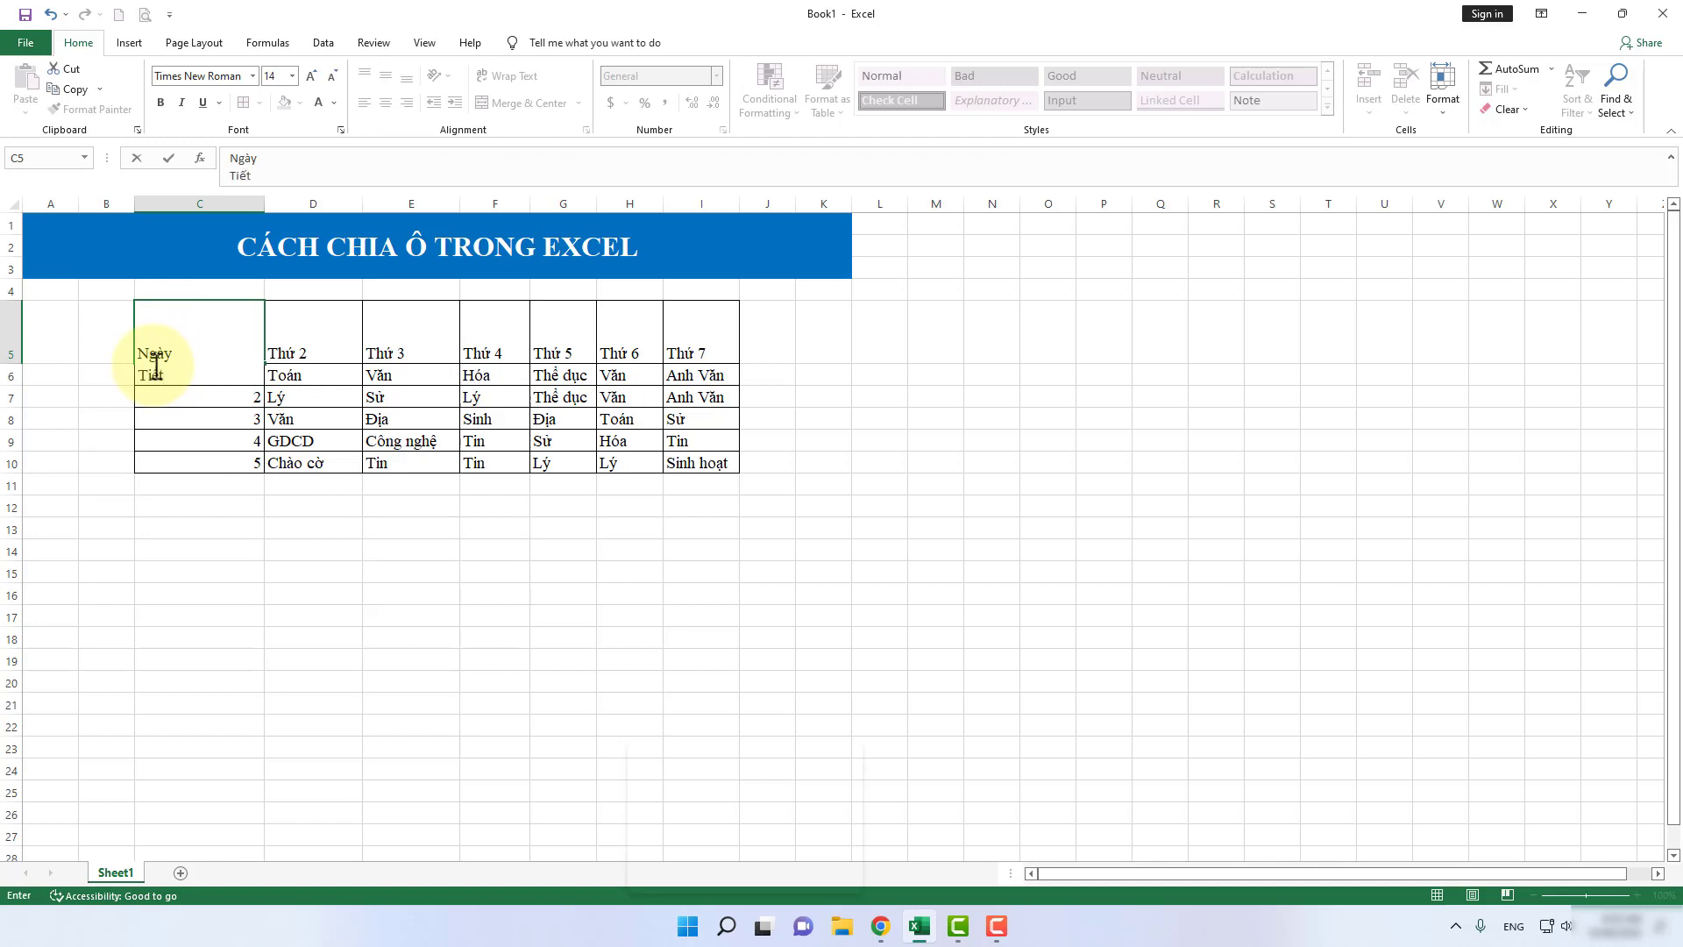
pyautogui.press('Return')
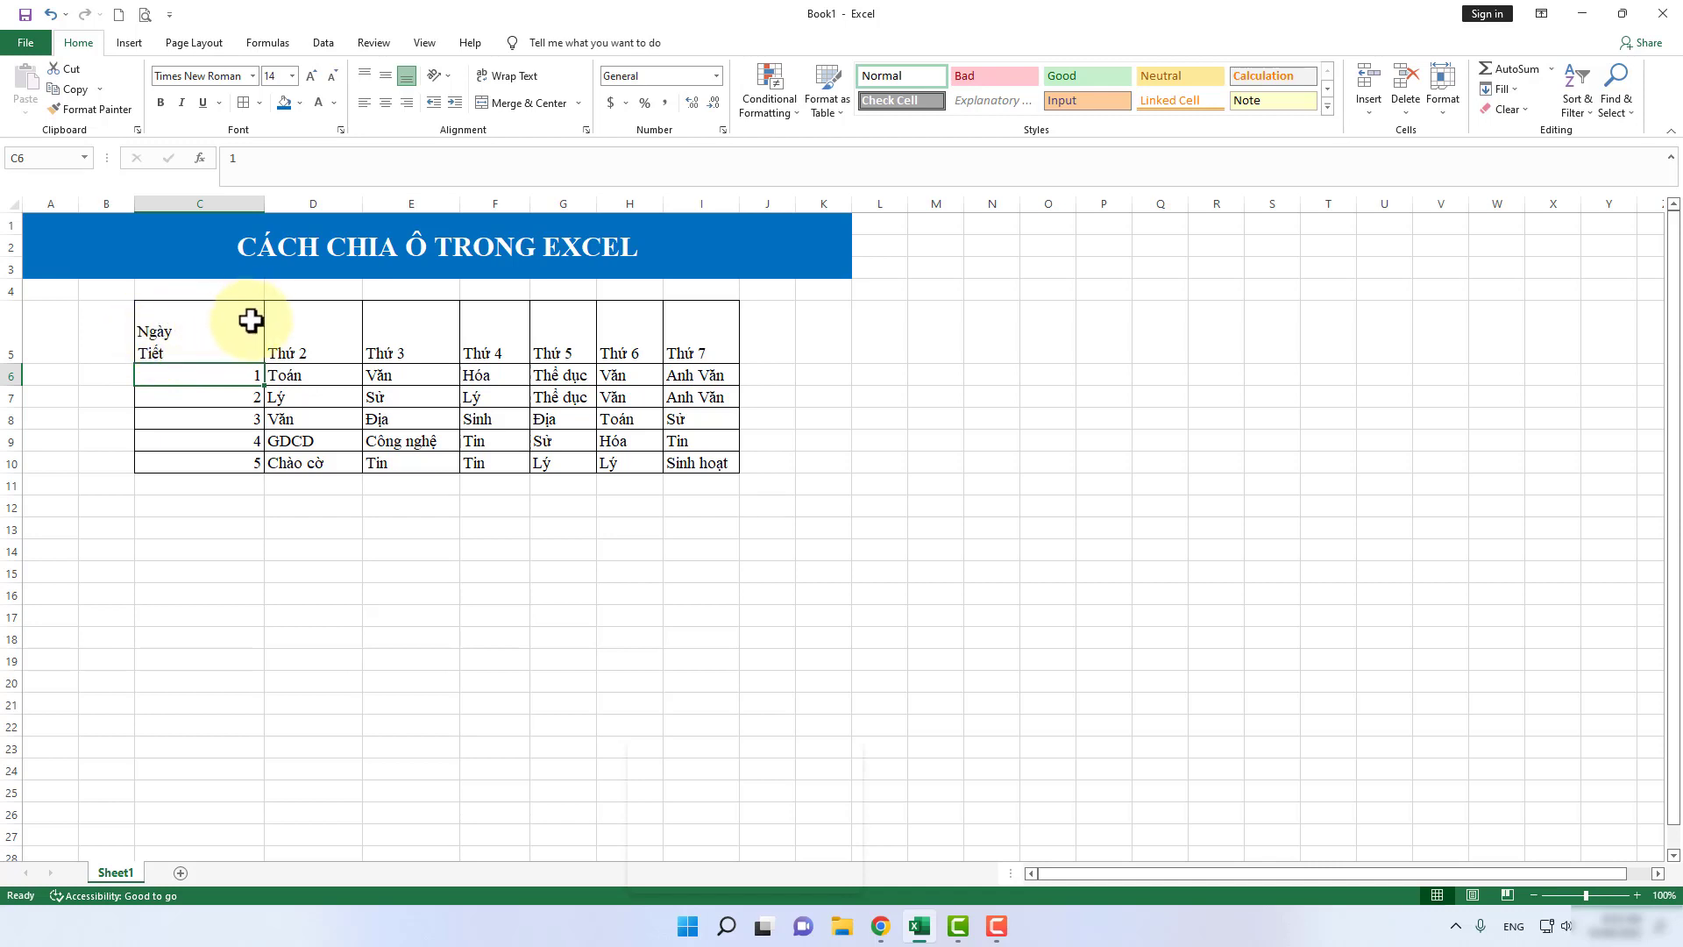
# Pad 'Ngày' with leading spaces so it sits at the right of C5's top line
pyautogui.doubleClick(156, 332)
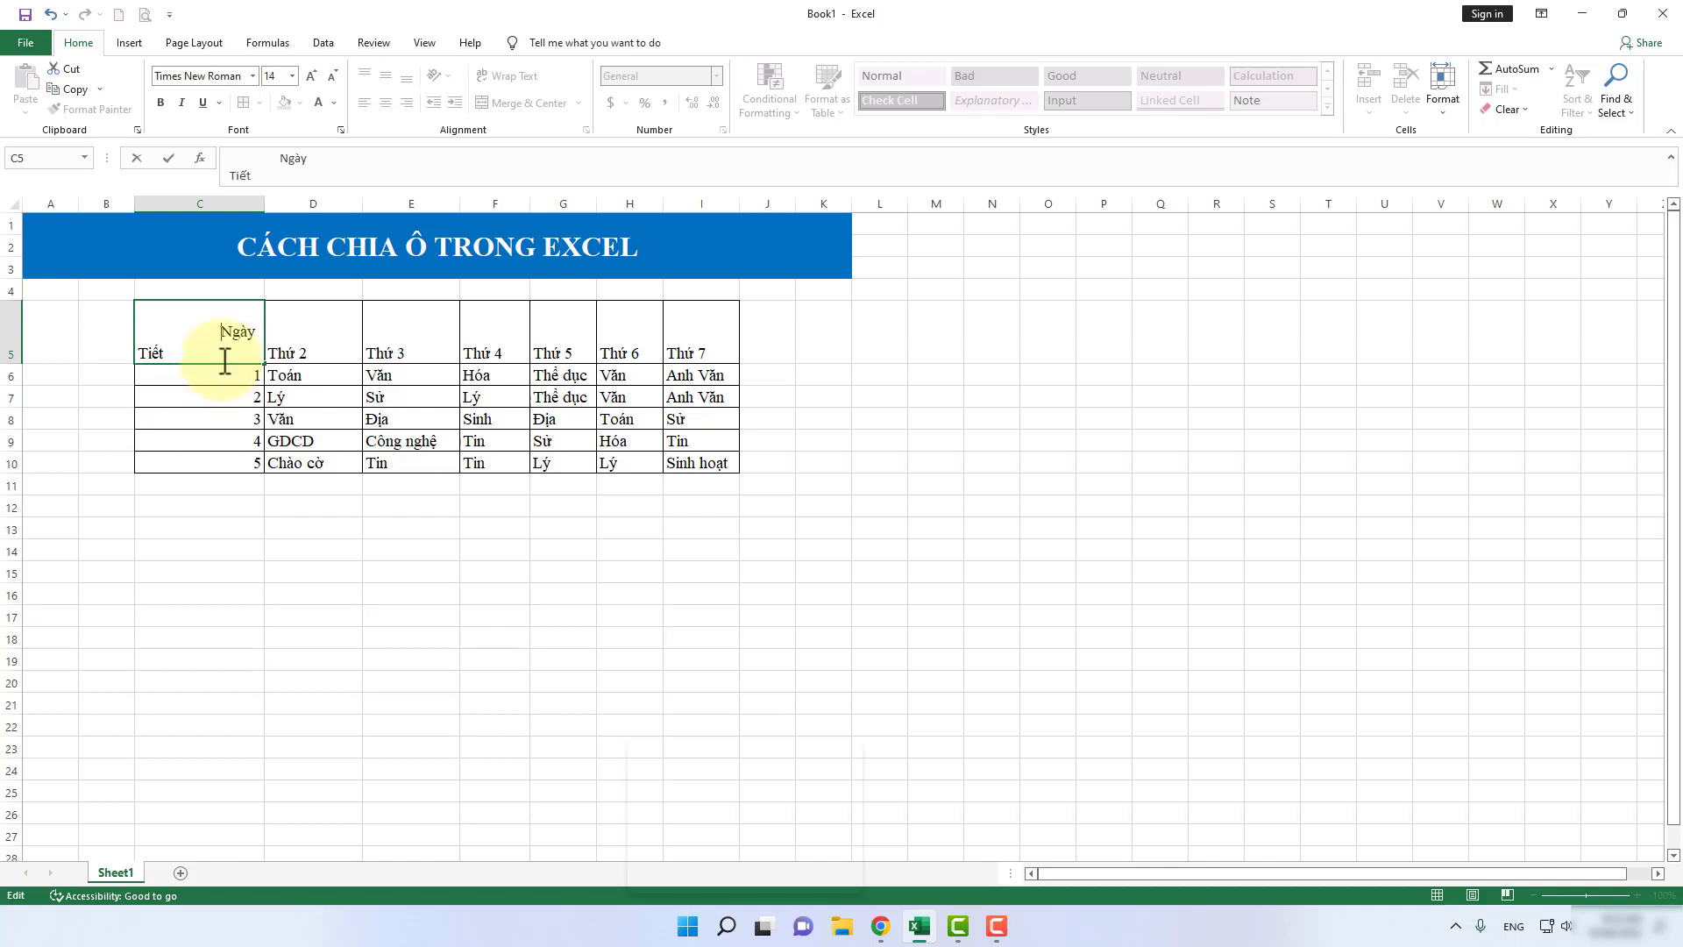
pyautogui.click(188, 380)
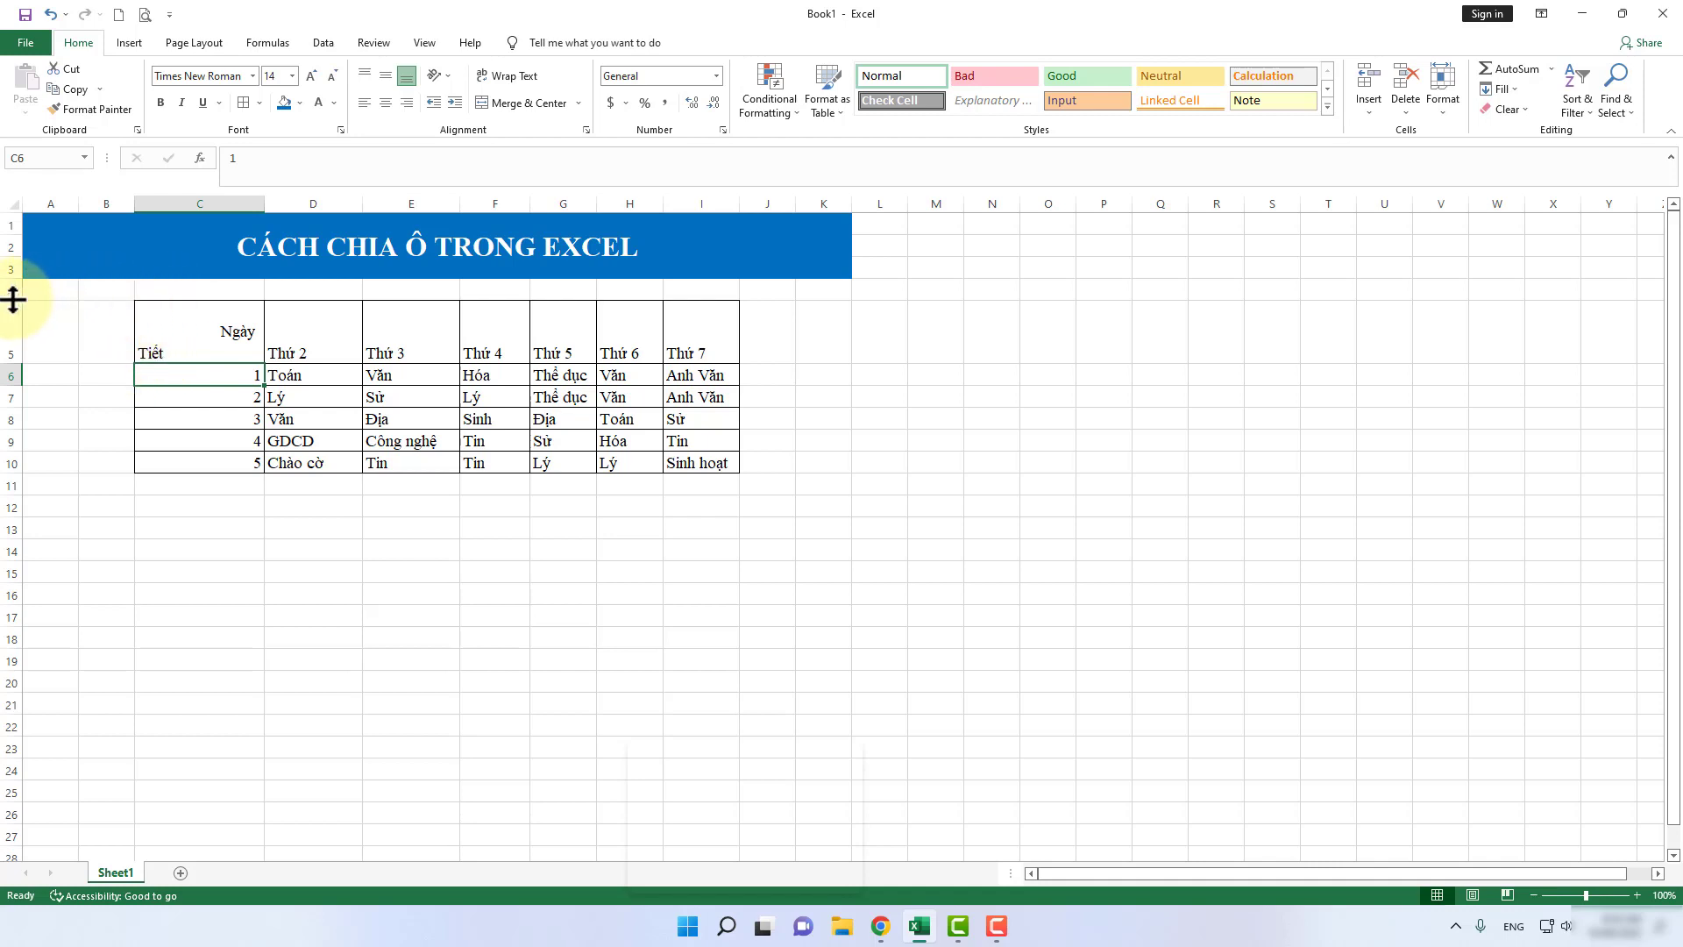
# Make row 4 slightly taller and row 5 slightly shorter, keeping C5 selected
pyautogui.moveTo(13, 299); pyautogui.dragTo(13, 308)
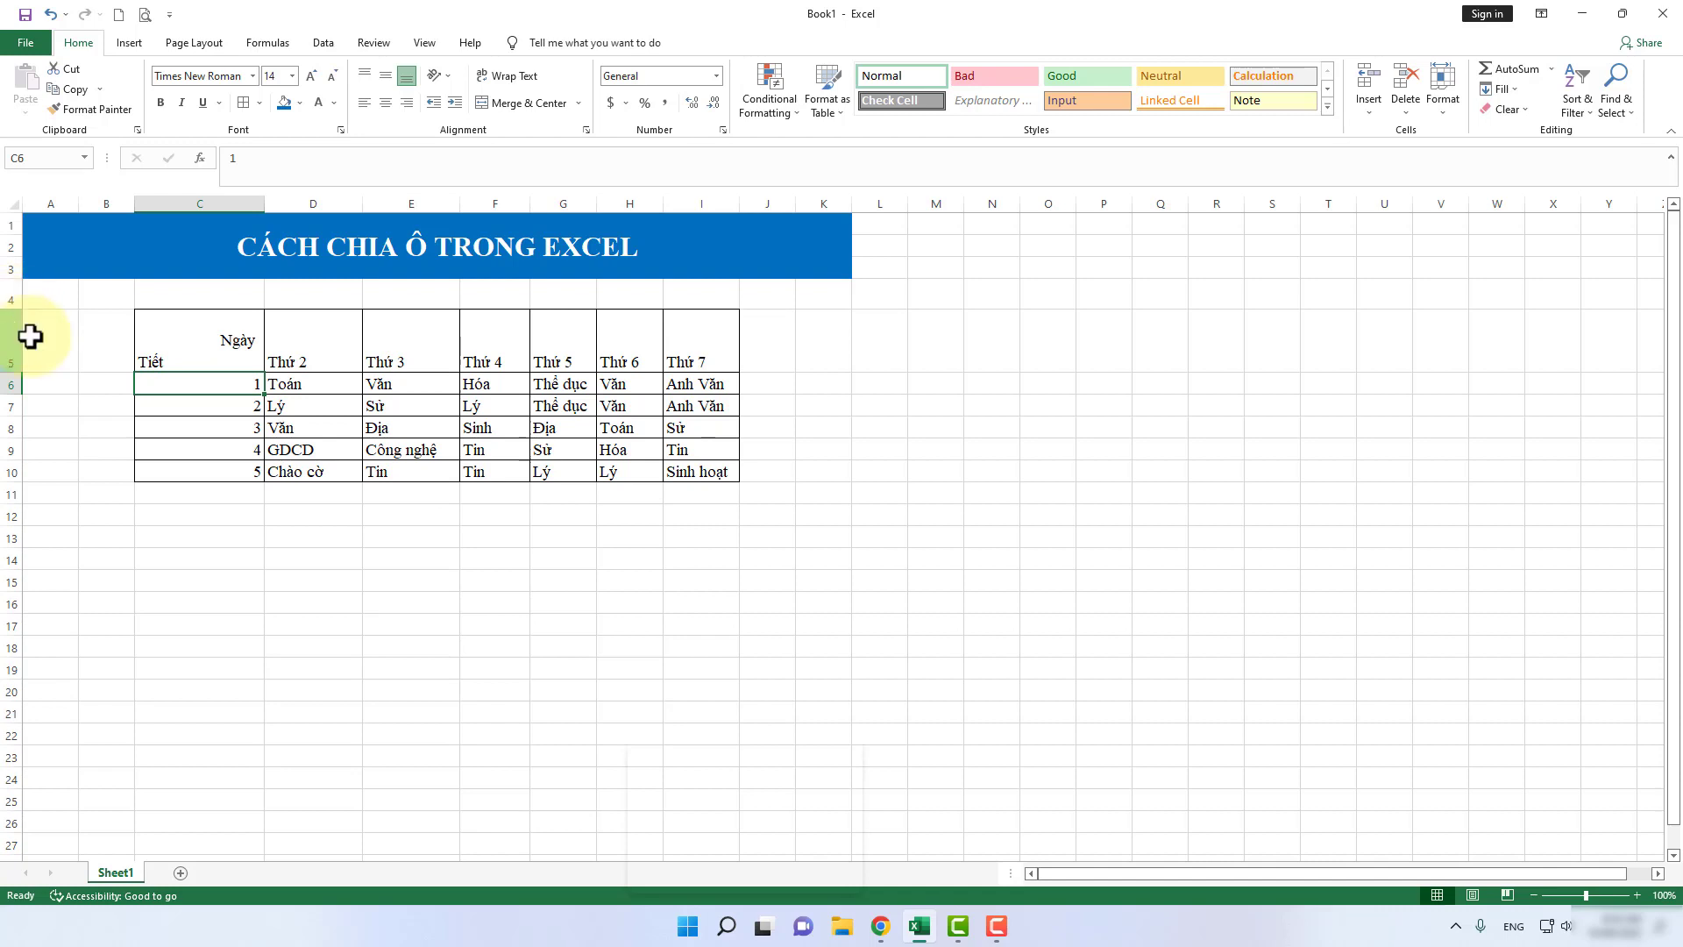
pyautogui.moveTo(17, 372); pyautogui.dragTo(16, 359)
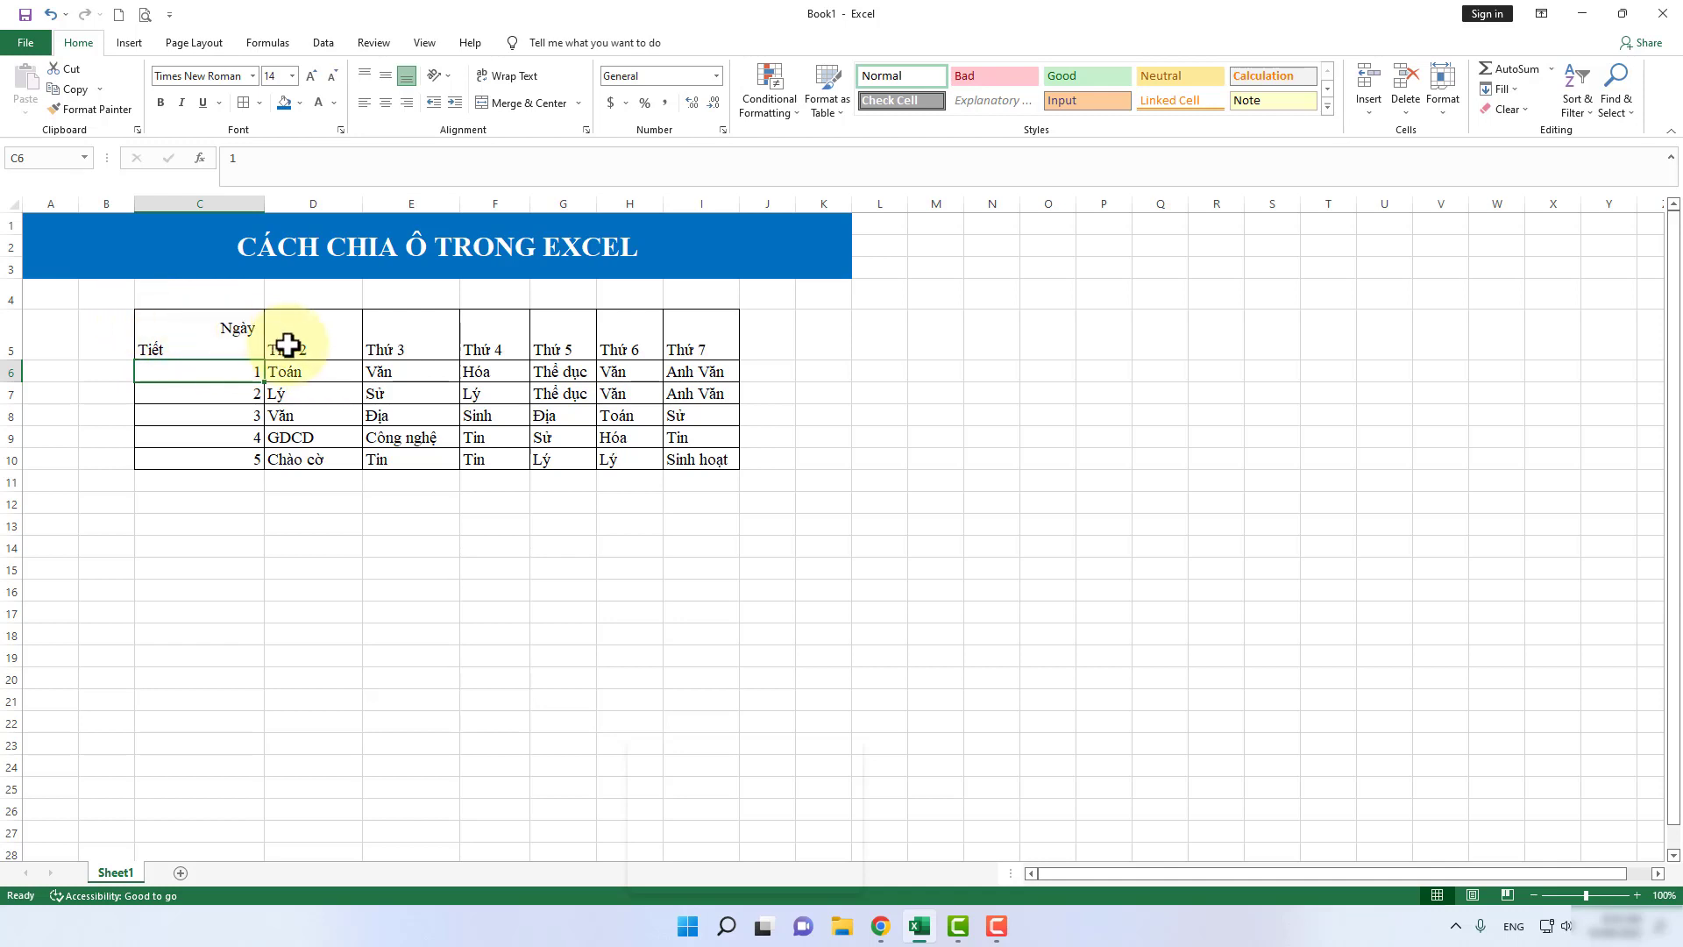
pyautogui.click(197, 321)
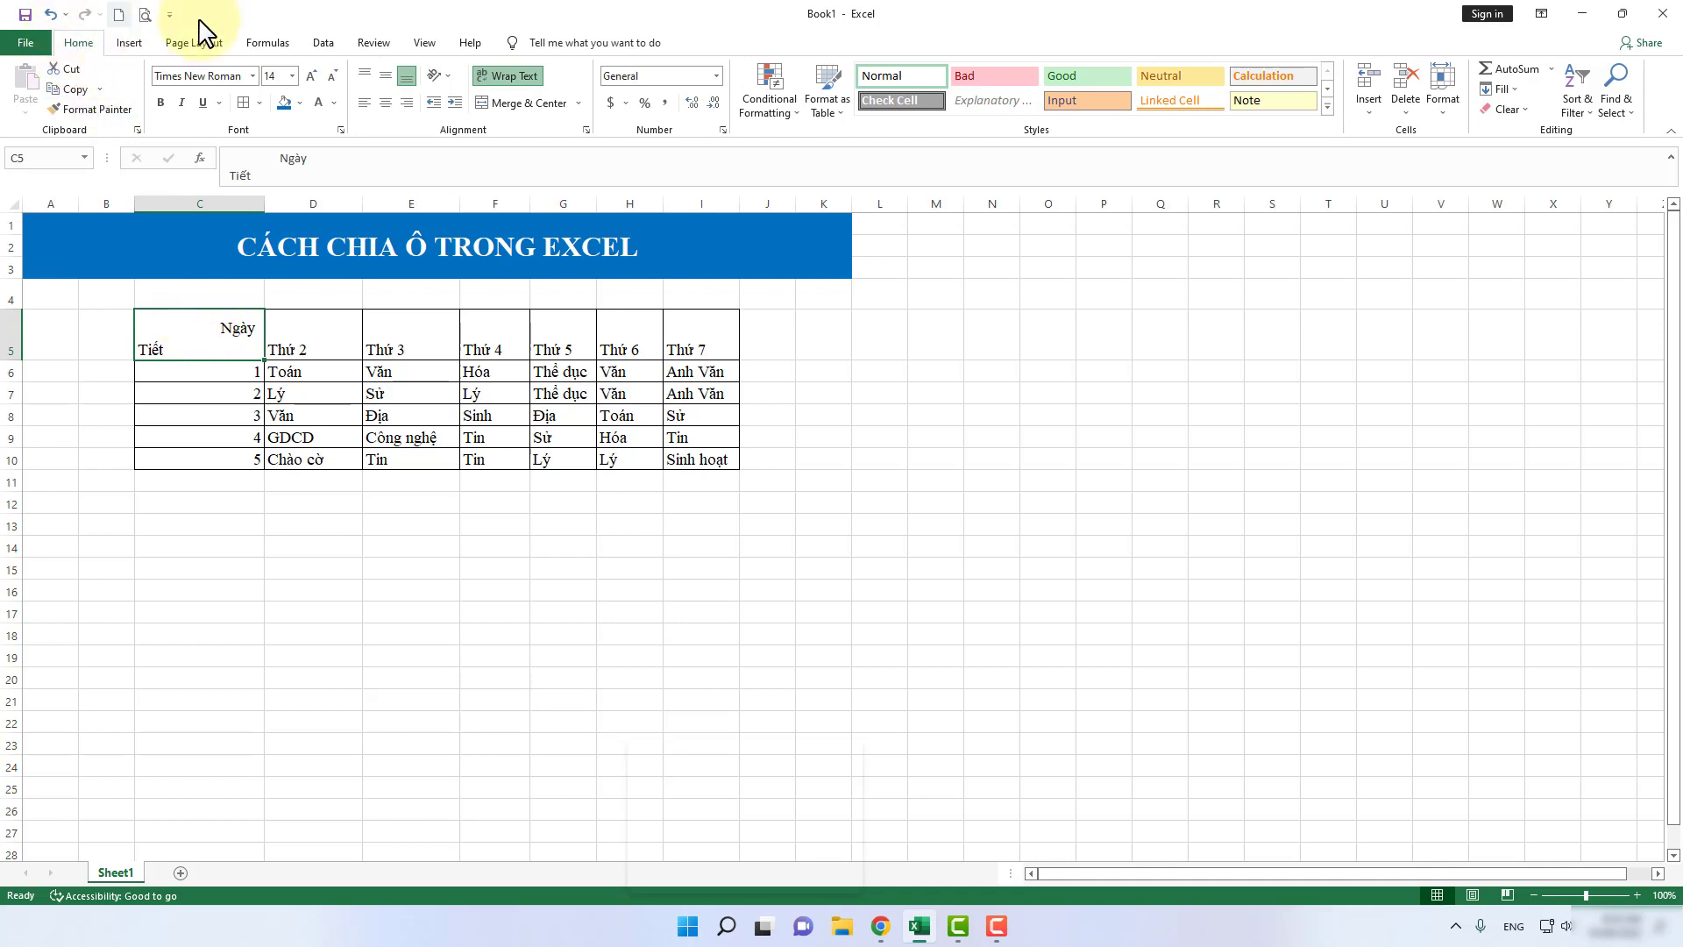
pyautogui.click(260, 103)
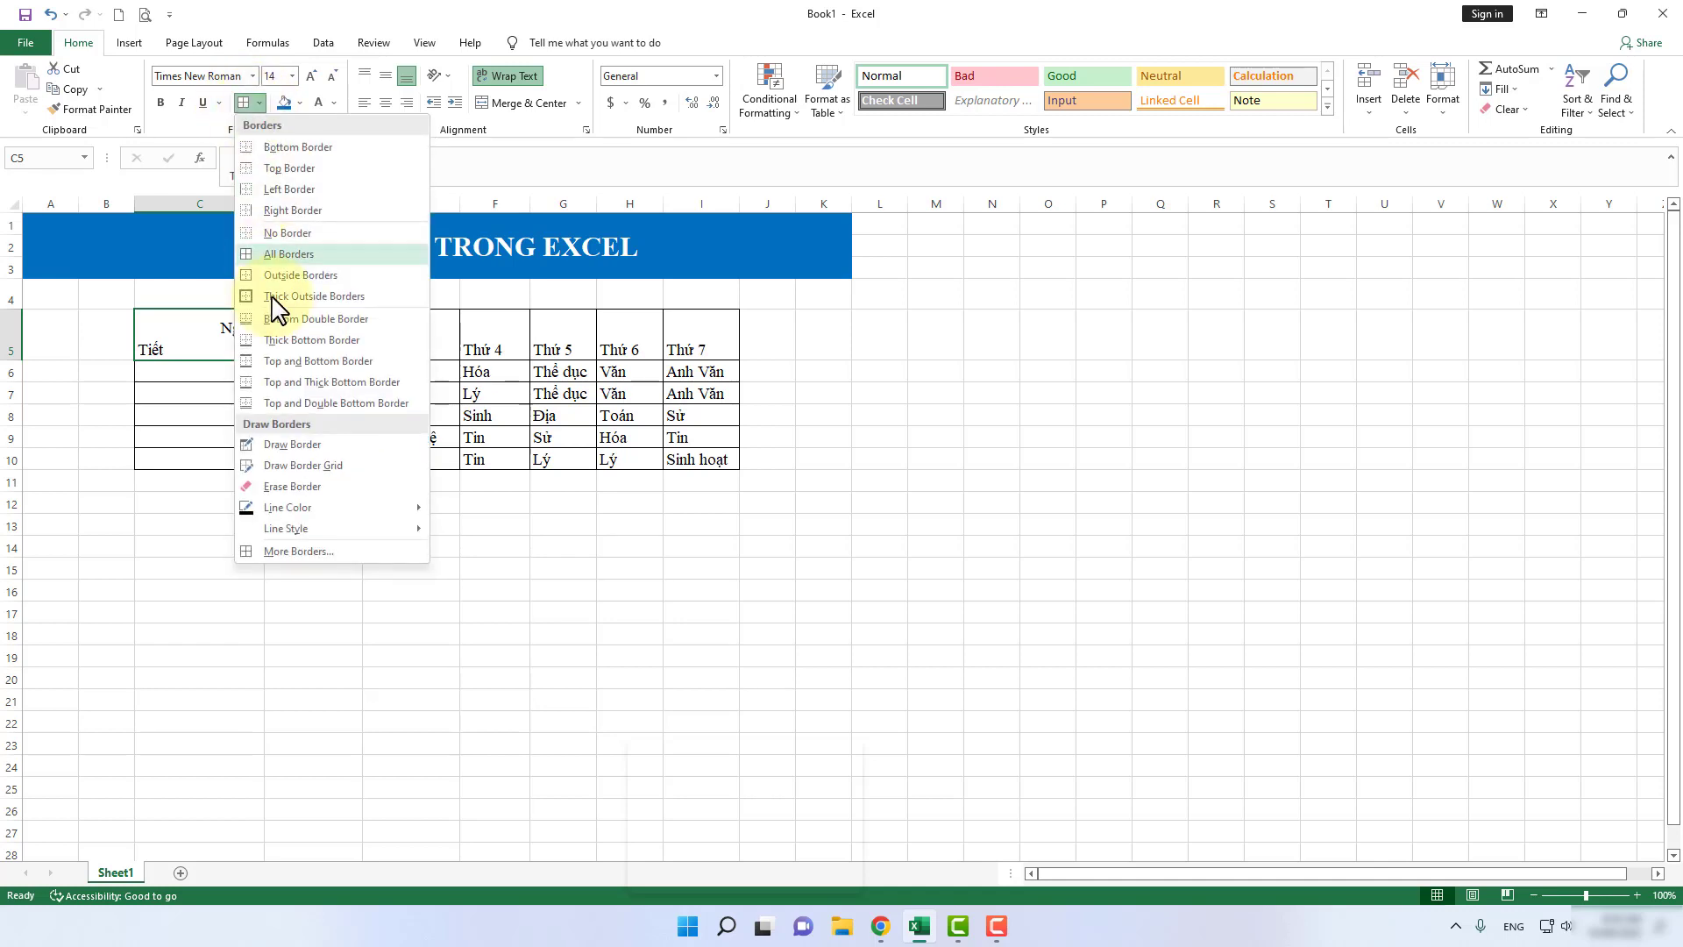
pyautogui.click(281, 550)
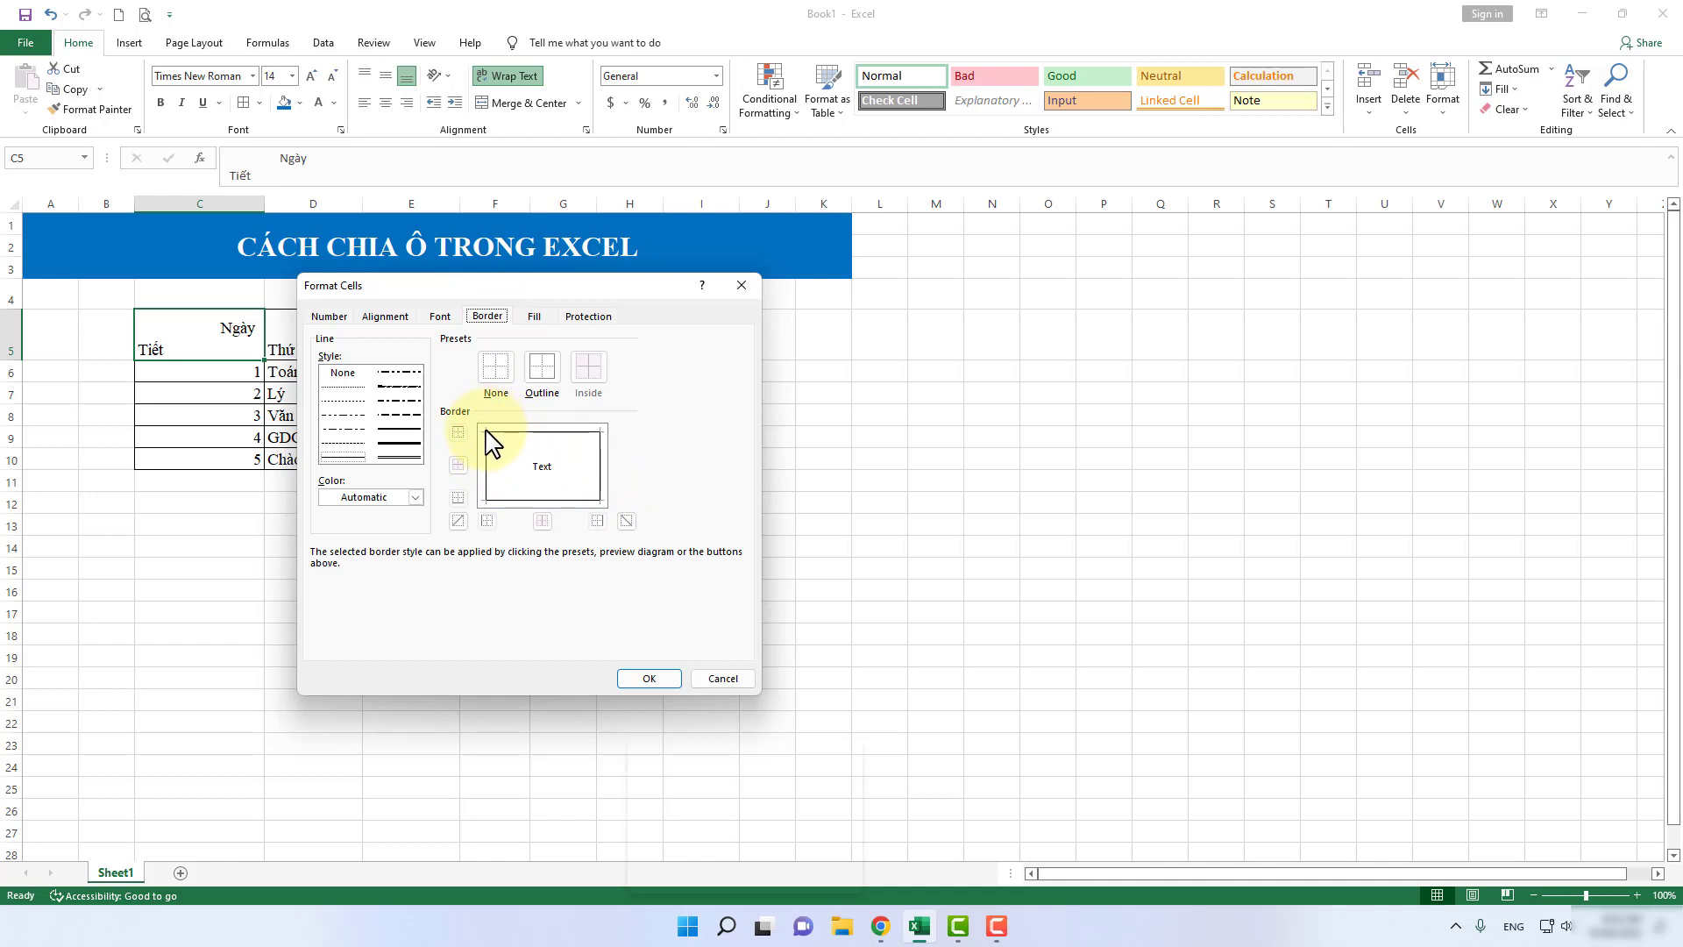
pyautogui.click(627, 521)
pyautogui.click(627, 521)
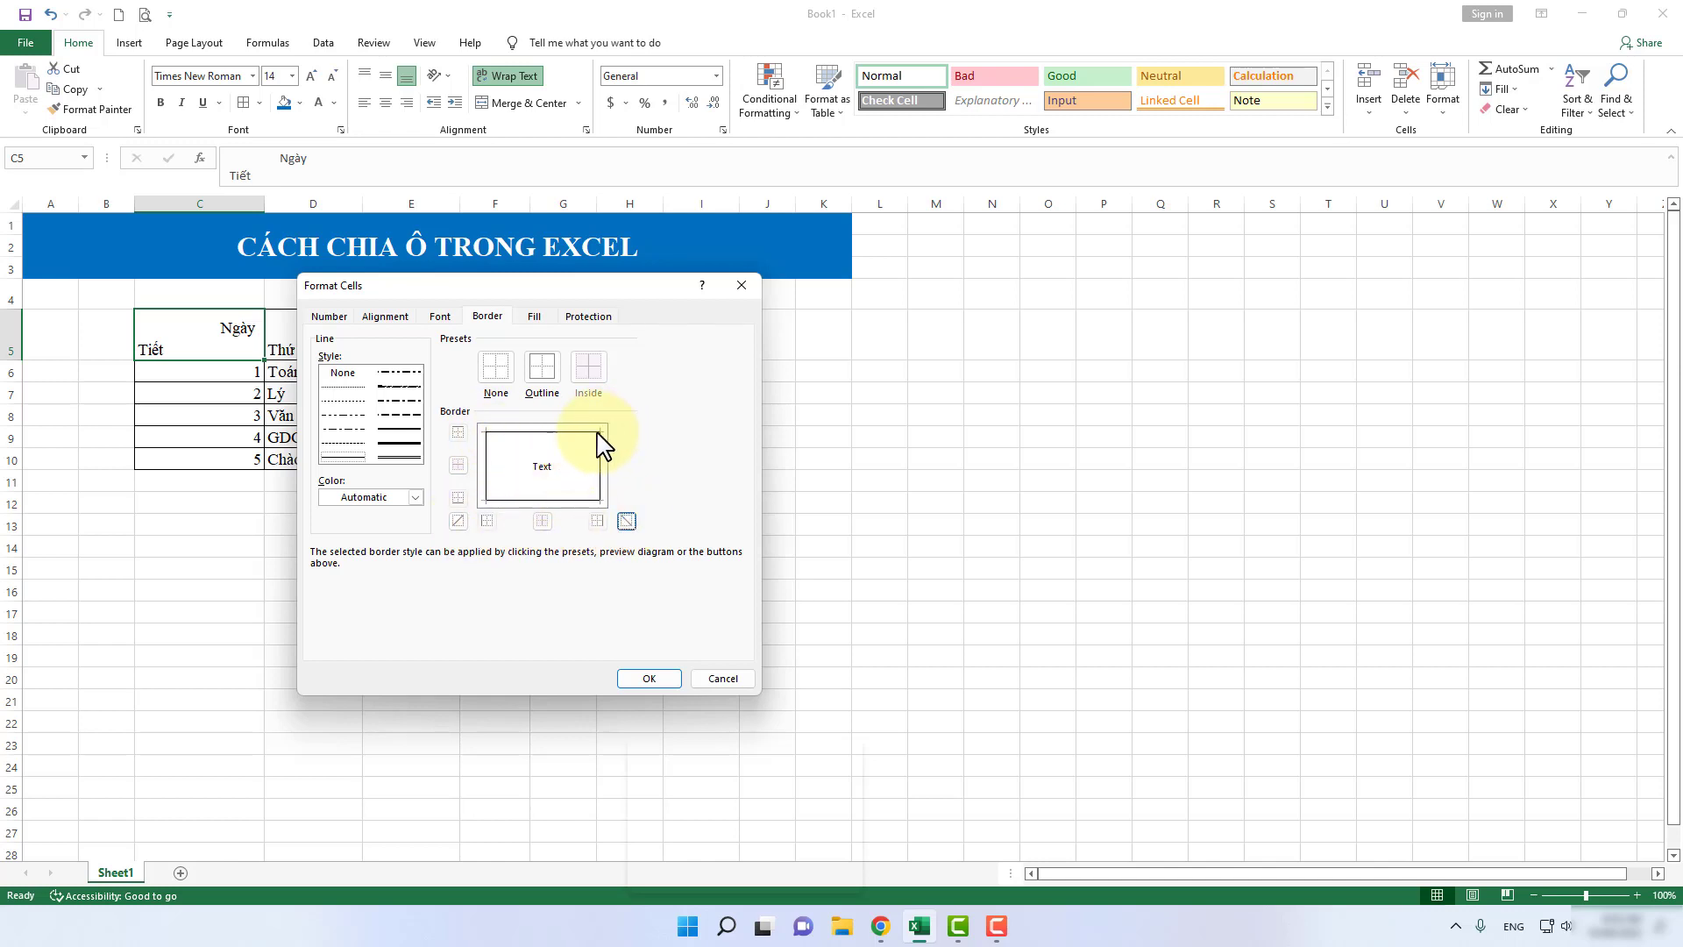
pyautogui.click(457, 520)
pyautogui.click(460, 523)
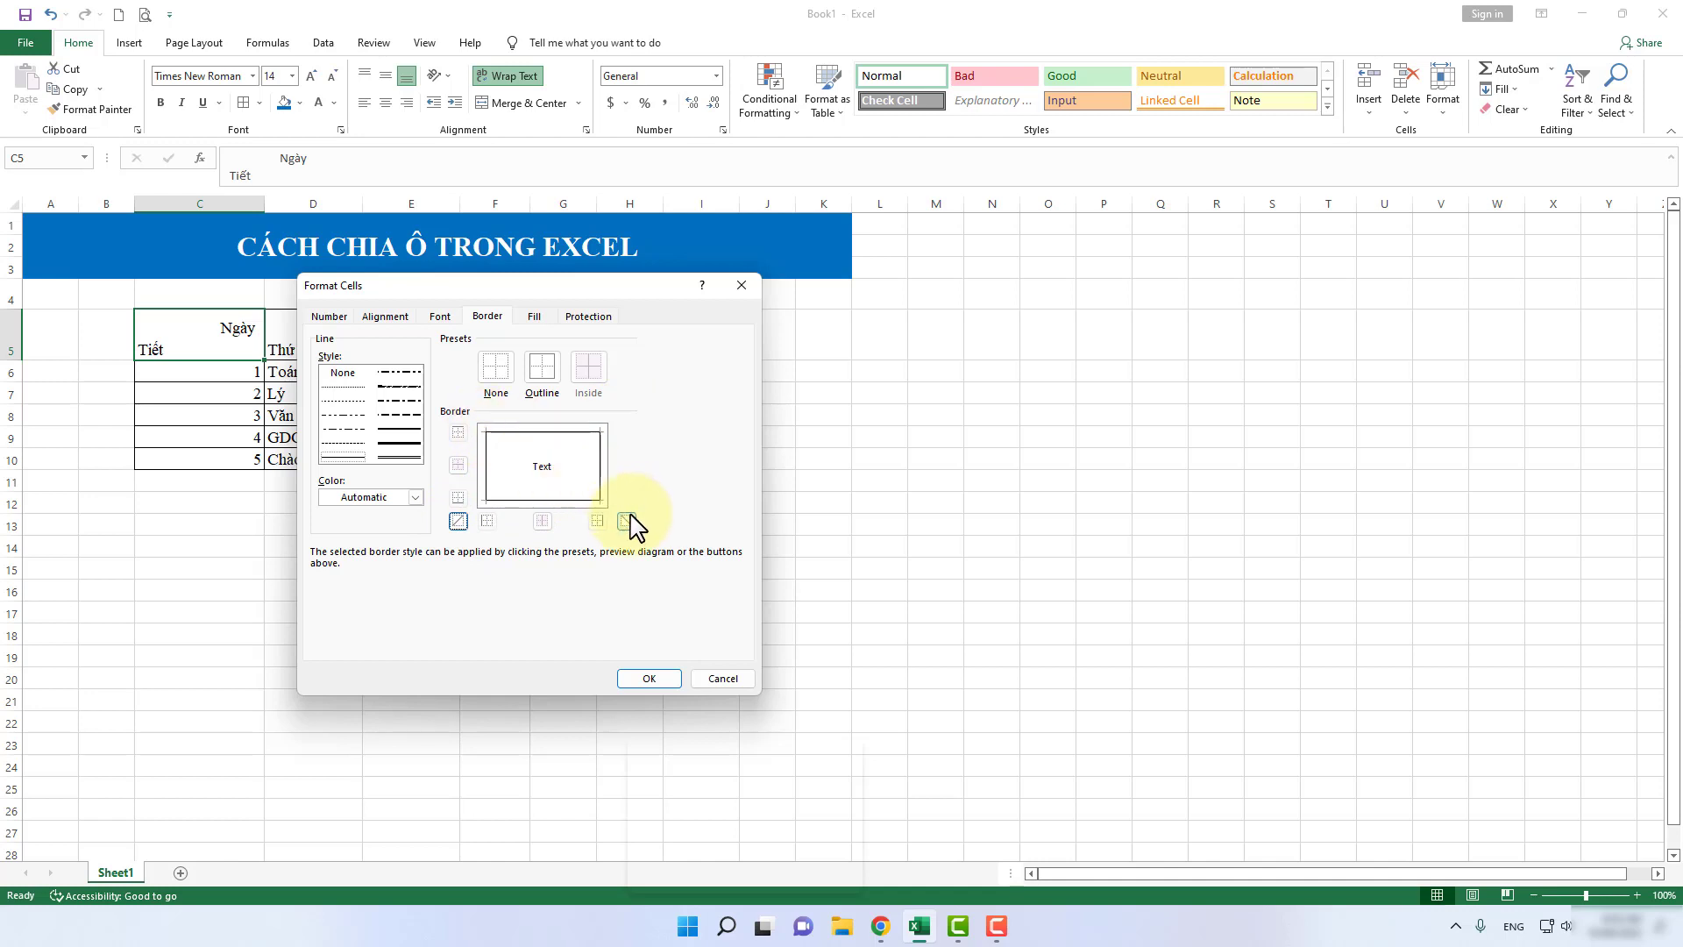
pyautogui.click(627, 522)
pyautogui.click(648, 678)
pyautogui.click(639, 637)
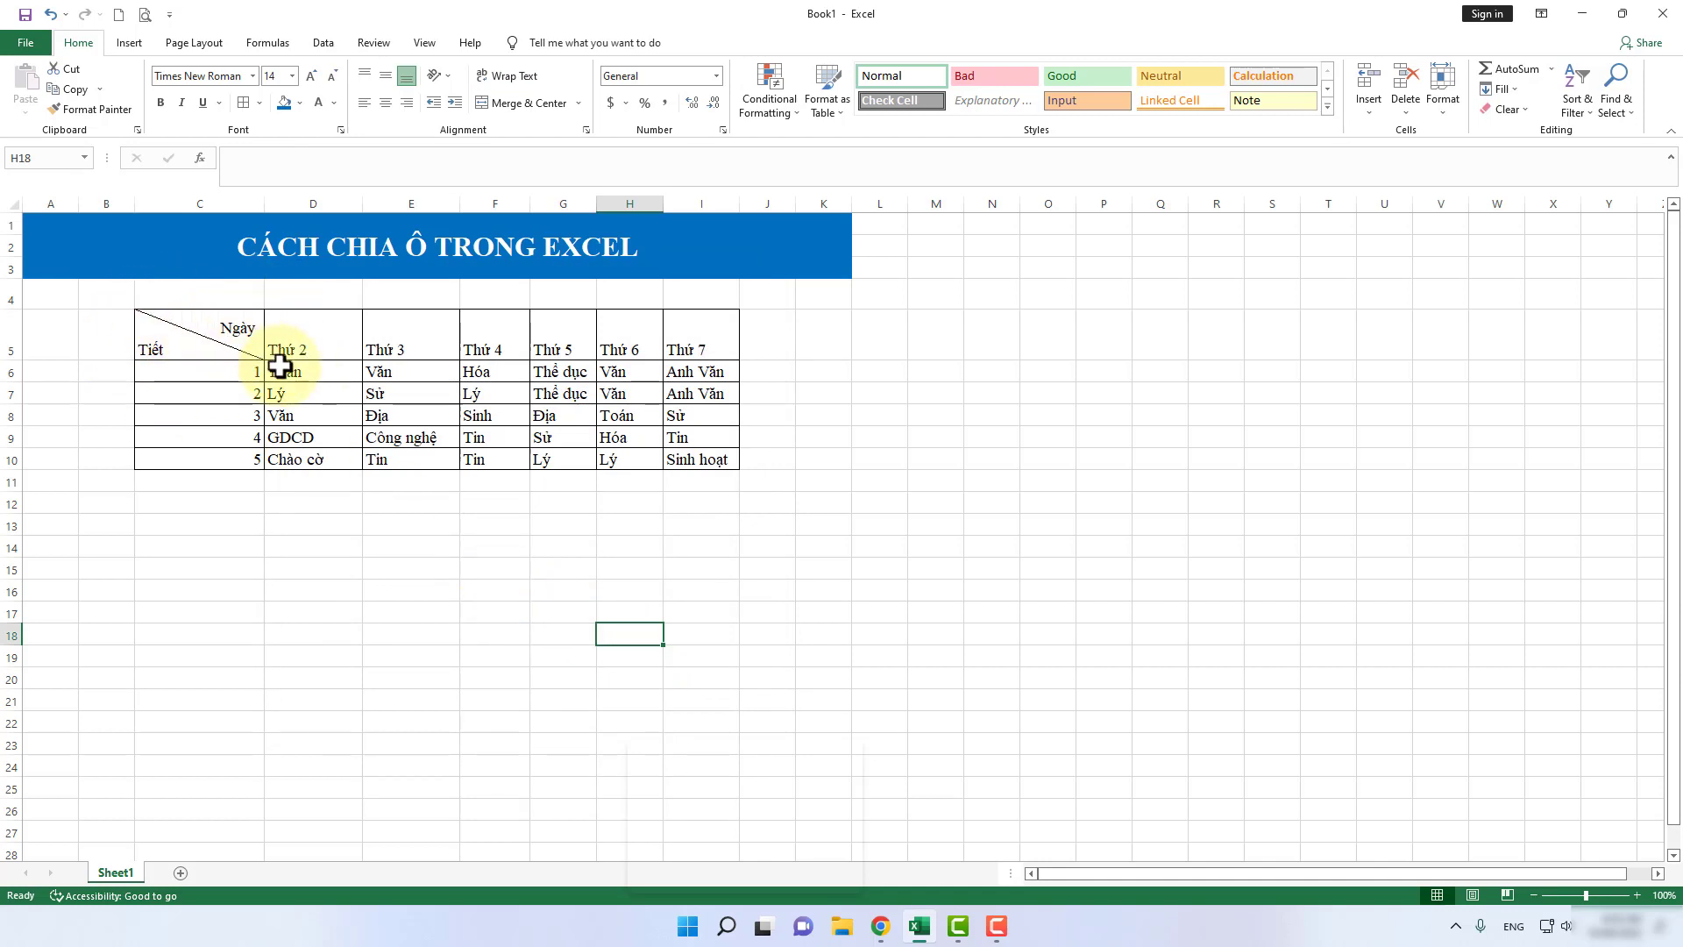
pyautogui.click(291, 554)
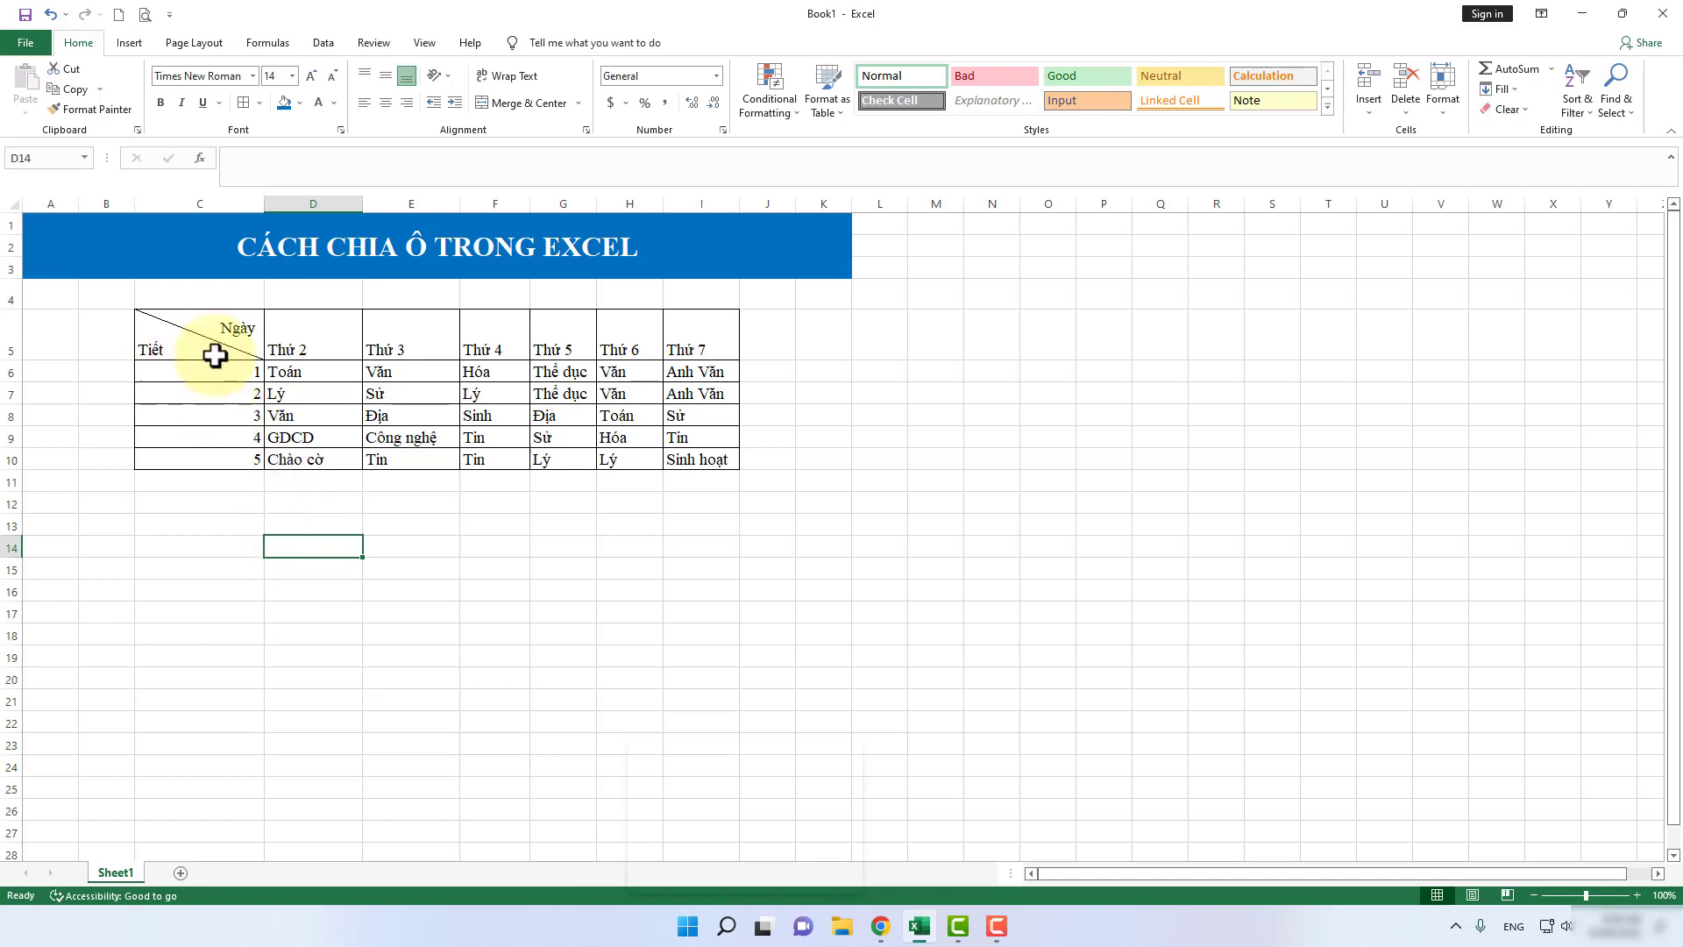
pyautogui.click(50, 14)
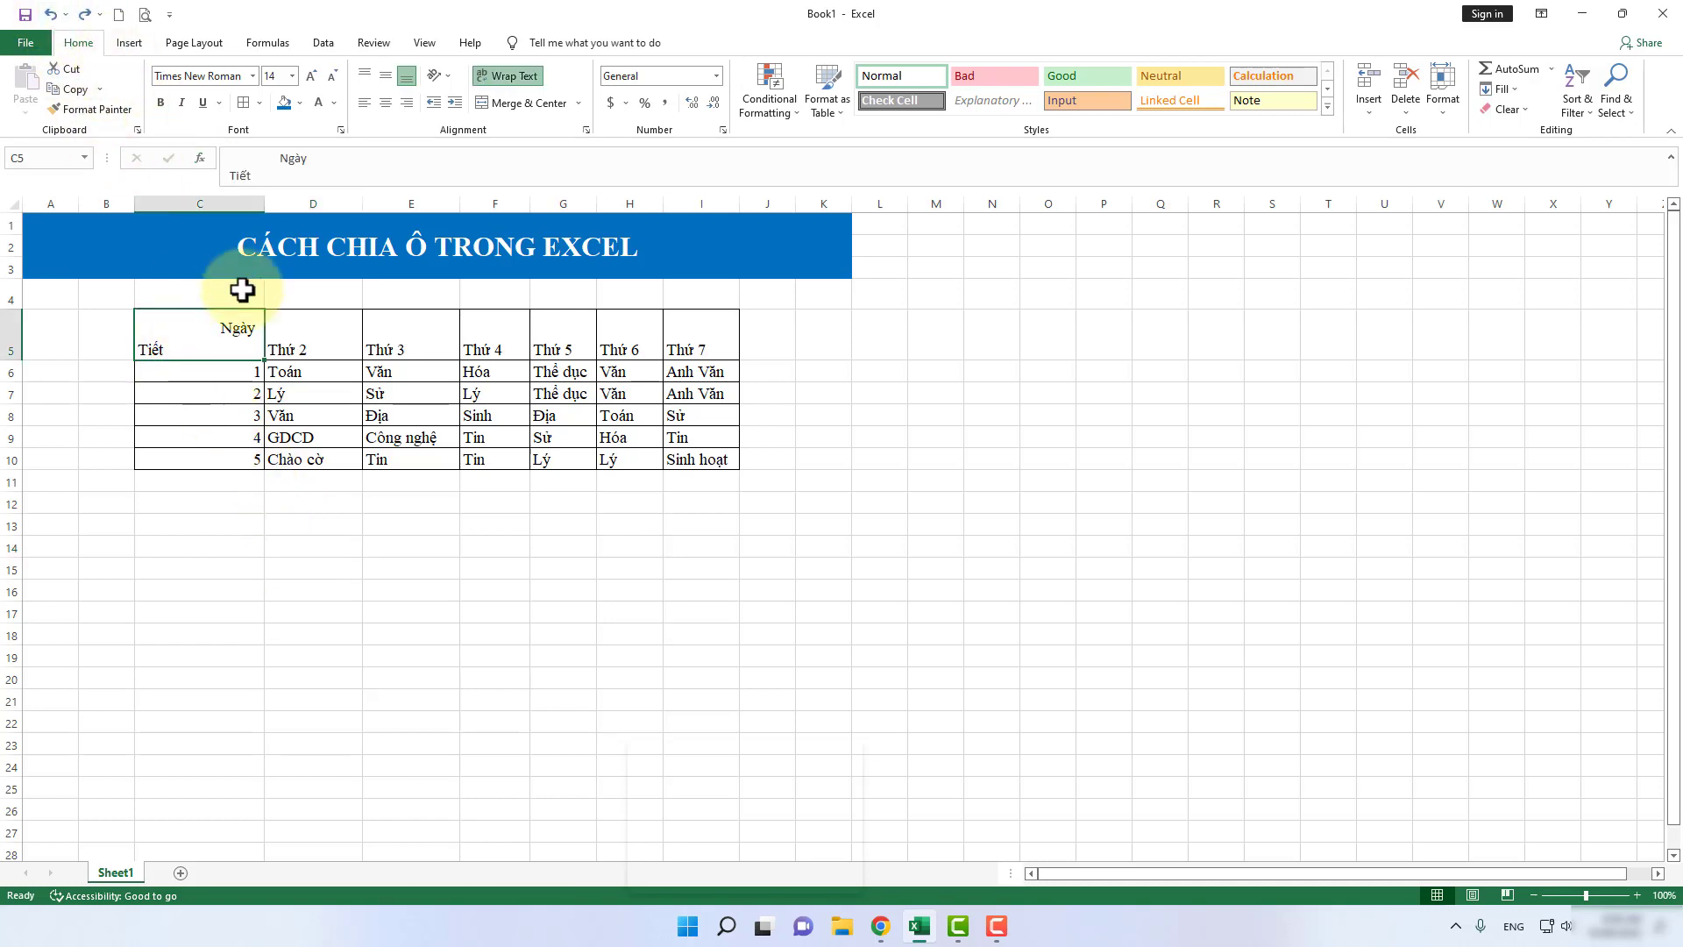
# Add a top-left to bottom-right diagonal border to cell C5 through Format Cells
pyautogui.rightClick(200, 329)
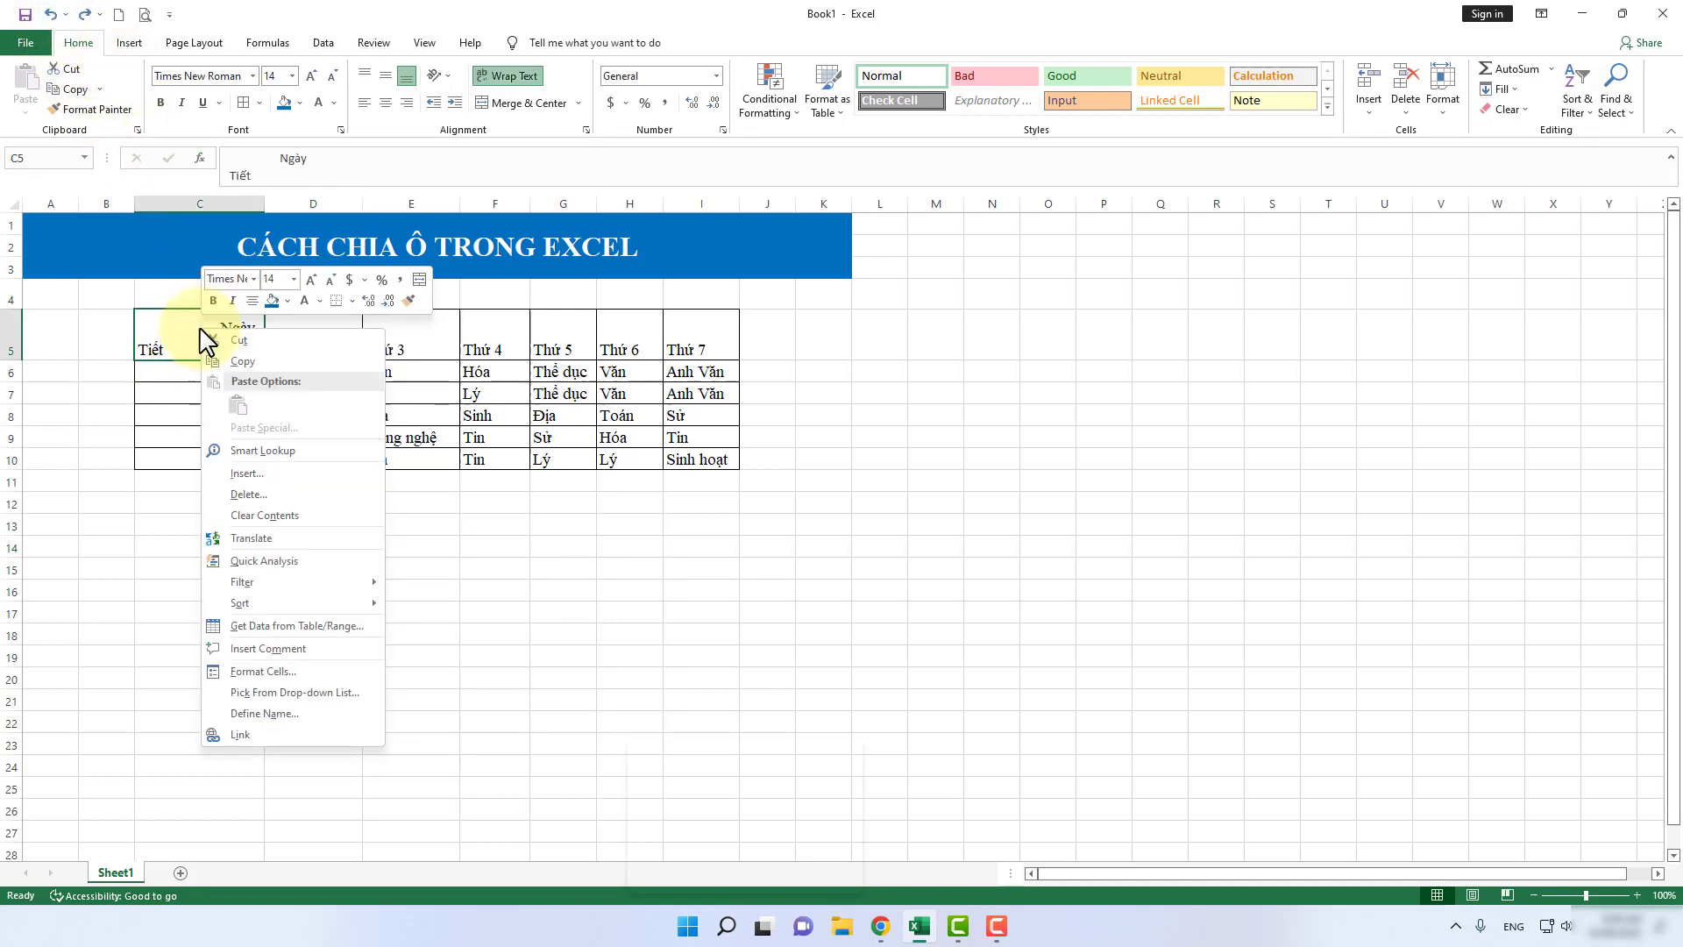
pyautogui.click(255, 673)
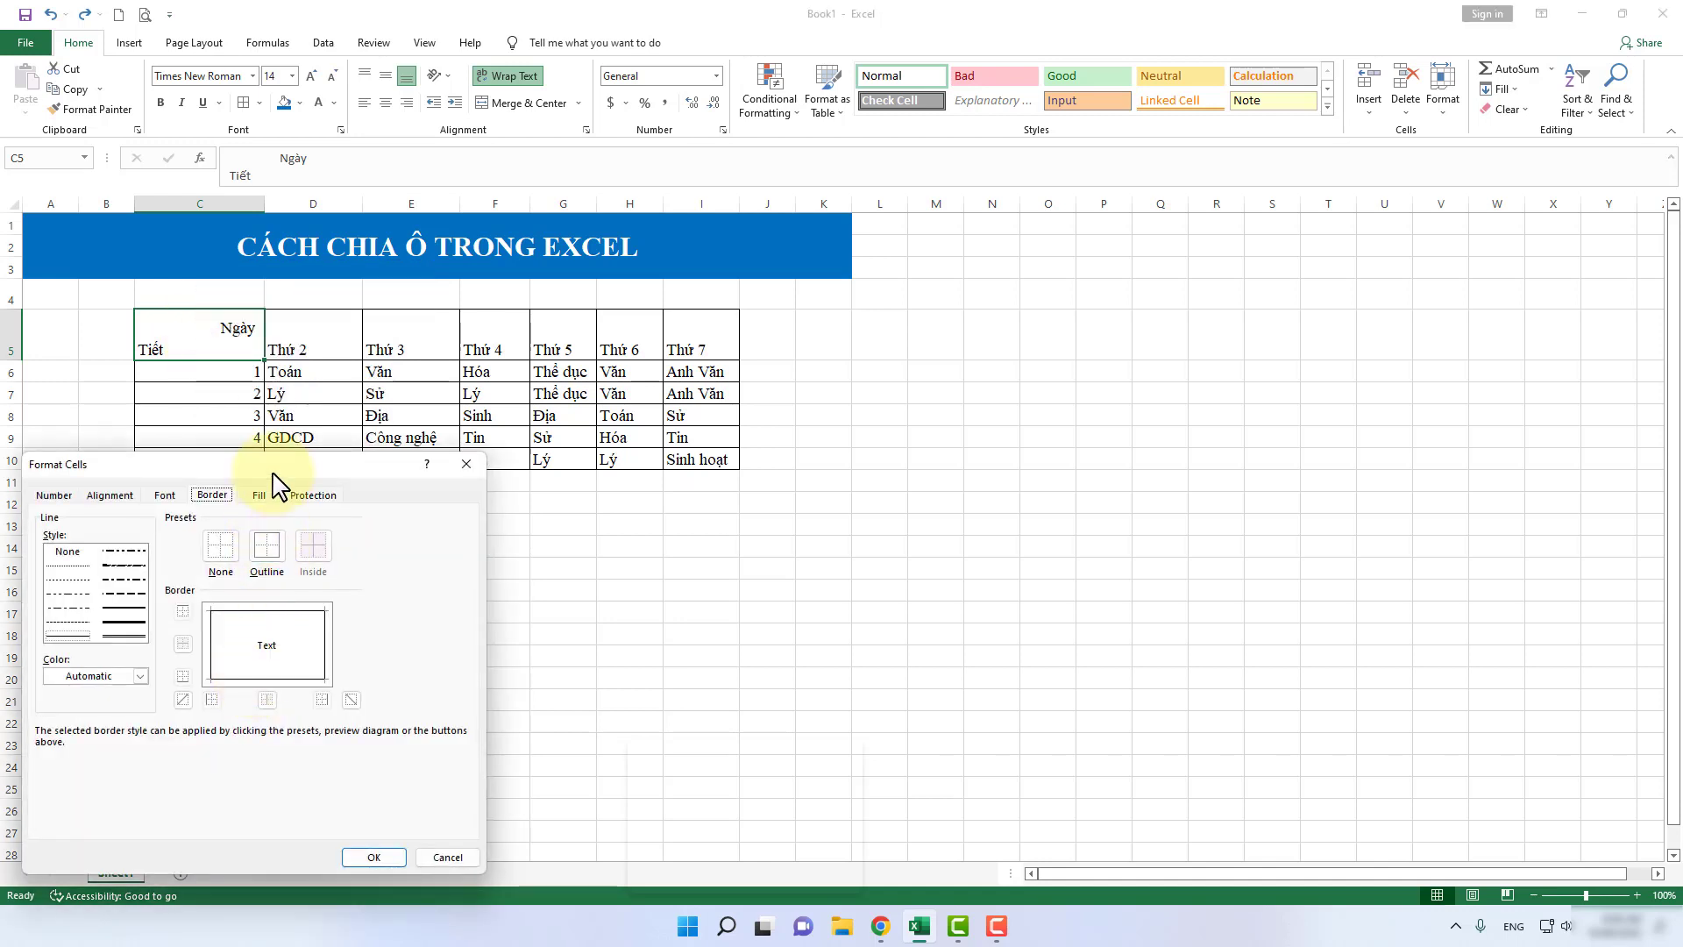
pyautogui.moveTo(218, 491); pyautogui.dragTo(521, 412)
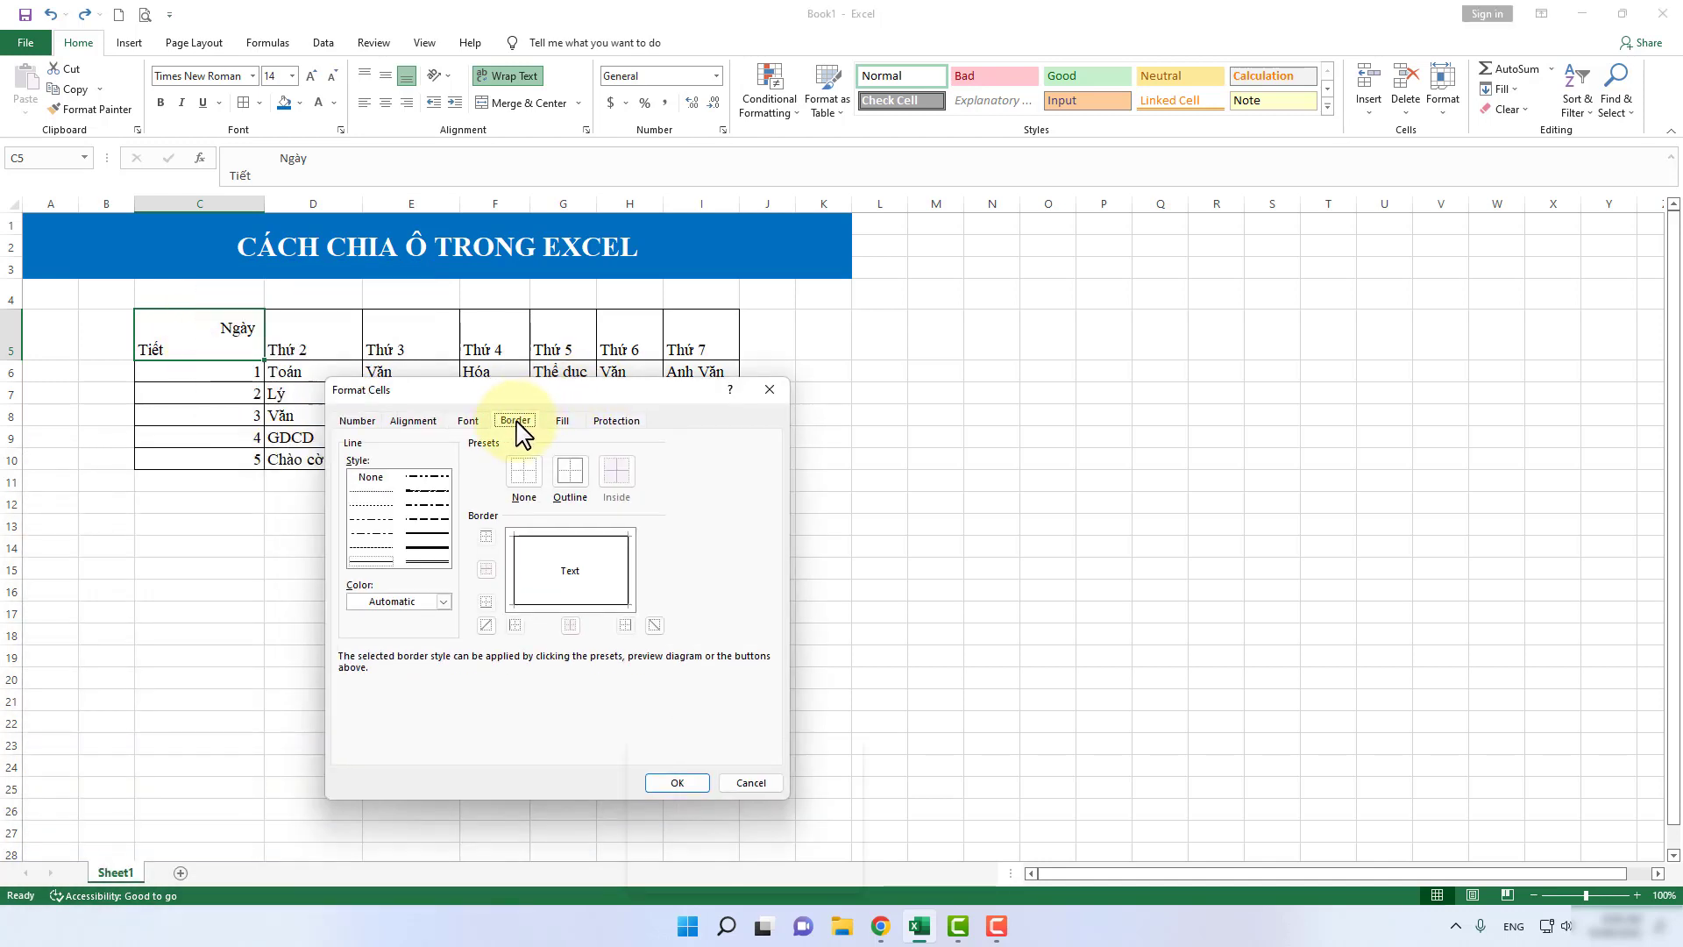
pyautogui.click(654, 625)
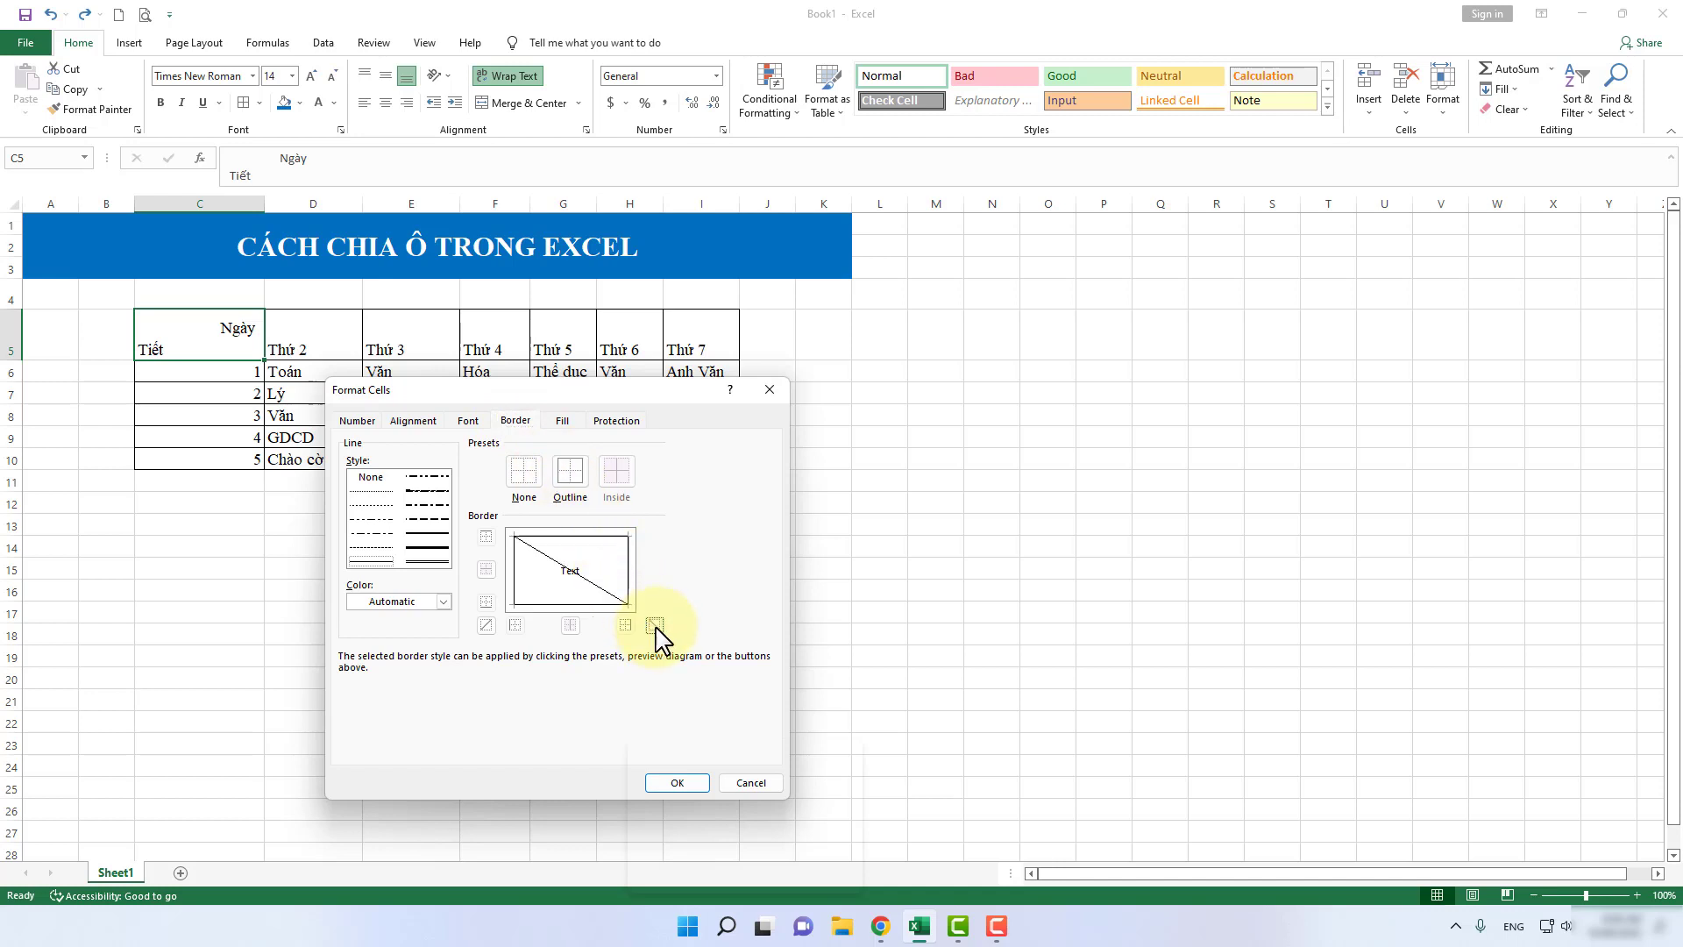
pyautogui.click(677, 783)
pyautogui.click(576, 570)
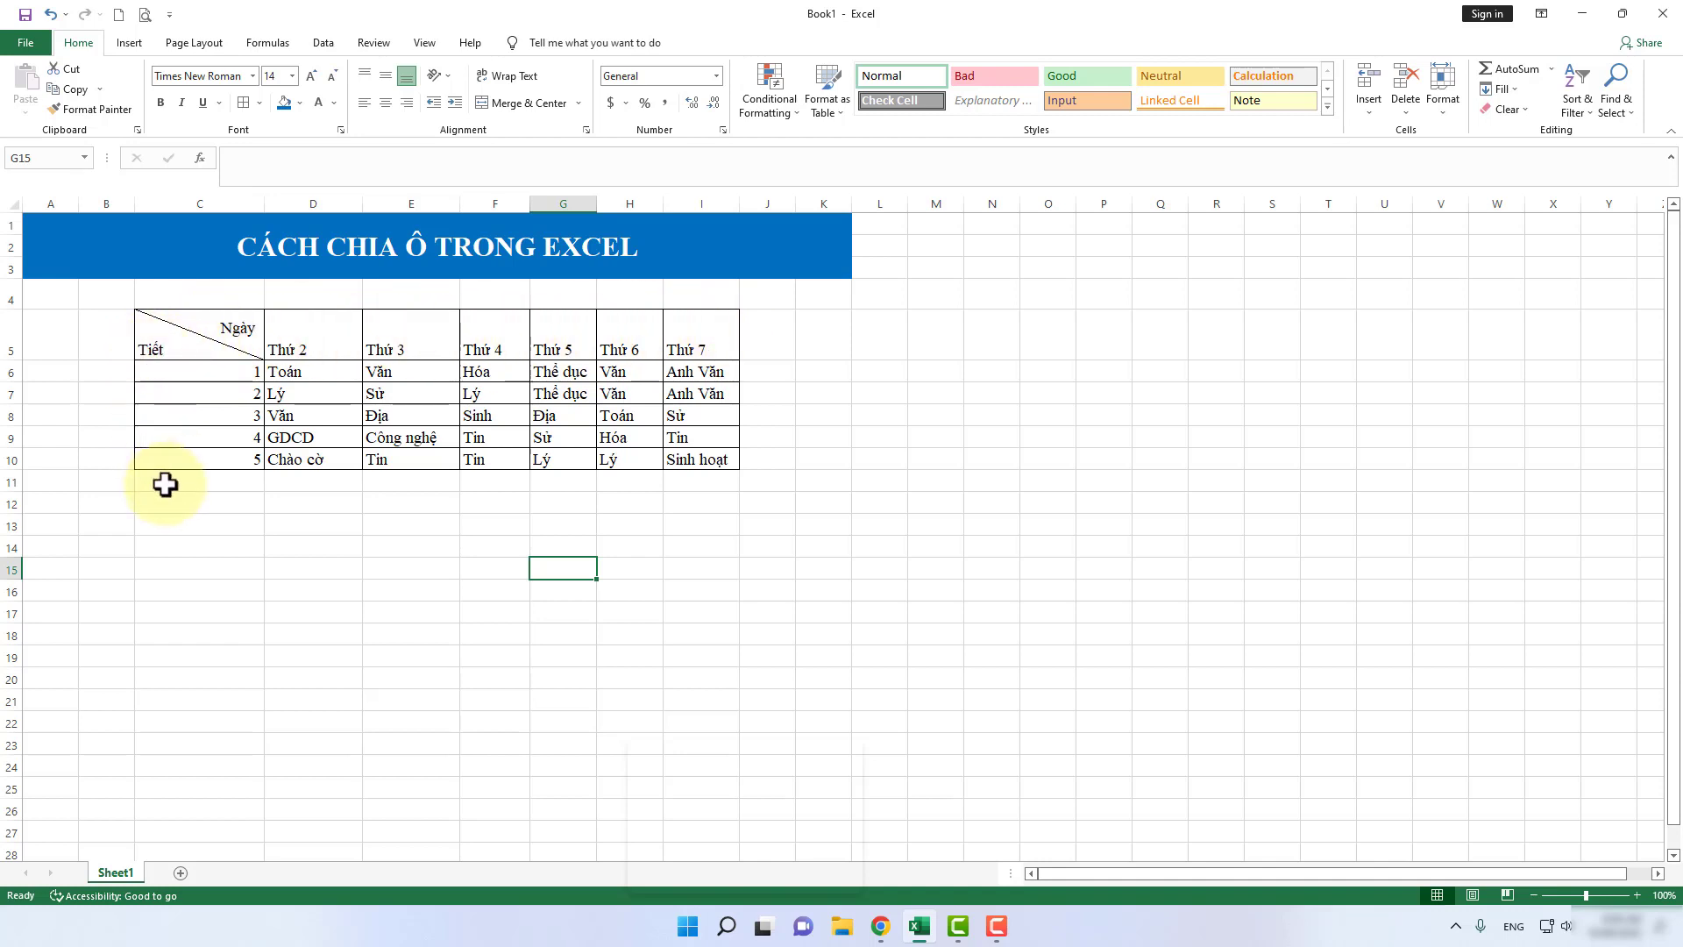
# Center and middle-align the day headers Thứ 2 to Thứ 7 in D5:I5
pyautogui.moveTo(330, 322); pyautogui.dragTo(689, 333)
pyautogui.click(385, 103)
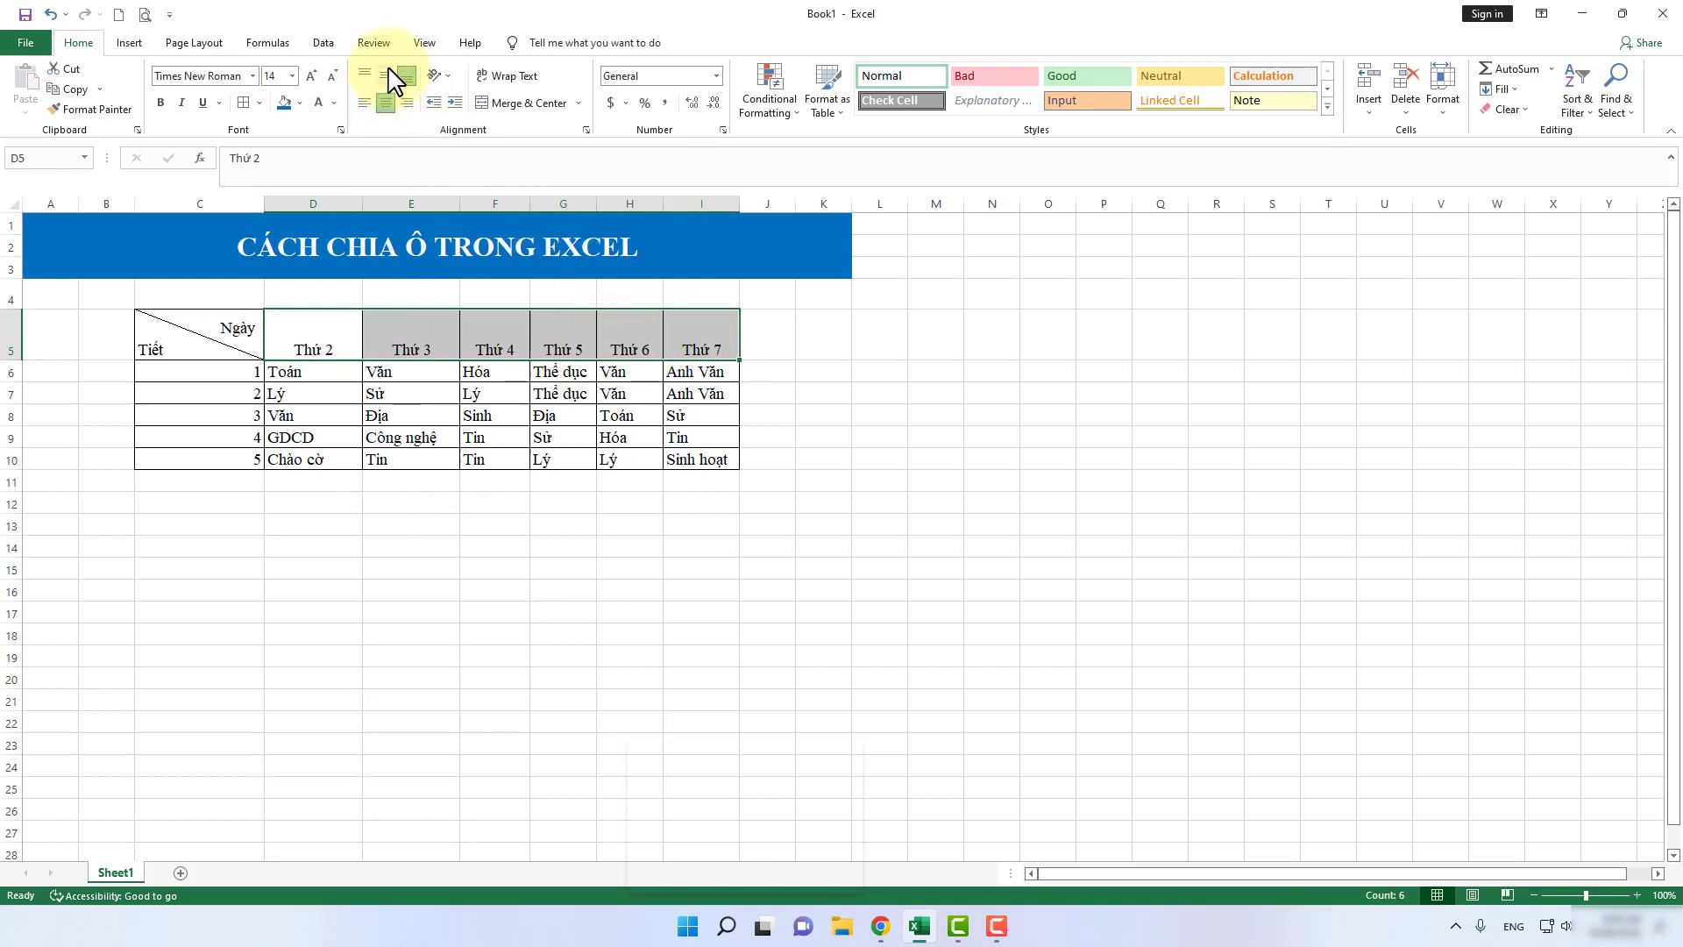
pyautogui.click(386, 75)
# Center the lesson entries in D6:I10 horizontally
pyautogui.moveTo(327, 371); pyautogui.dragTo(700, 460)
pyautogui.click(386, 102)
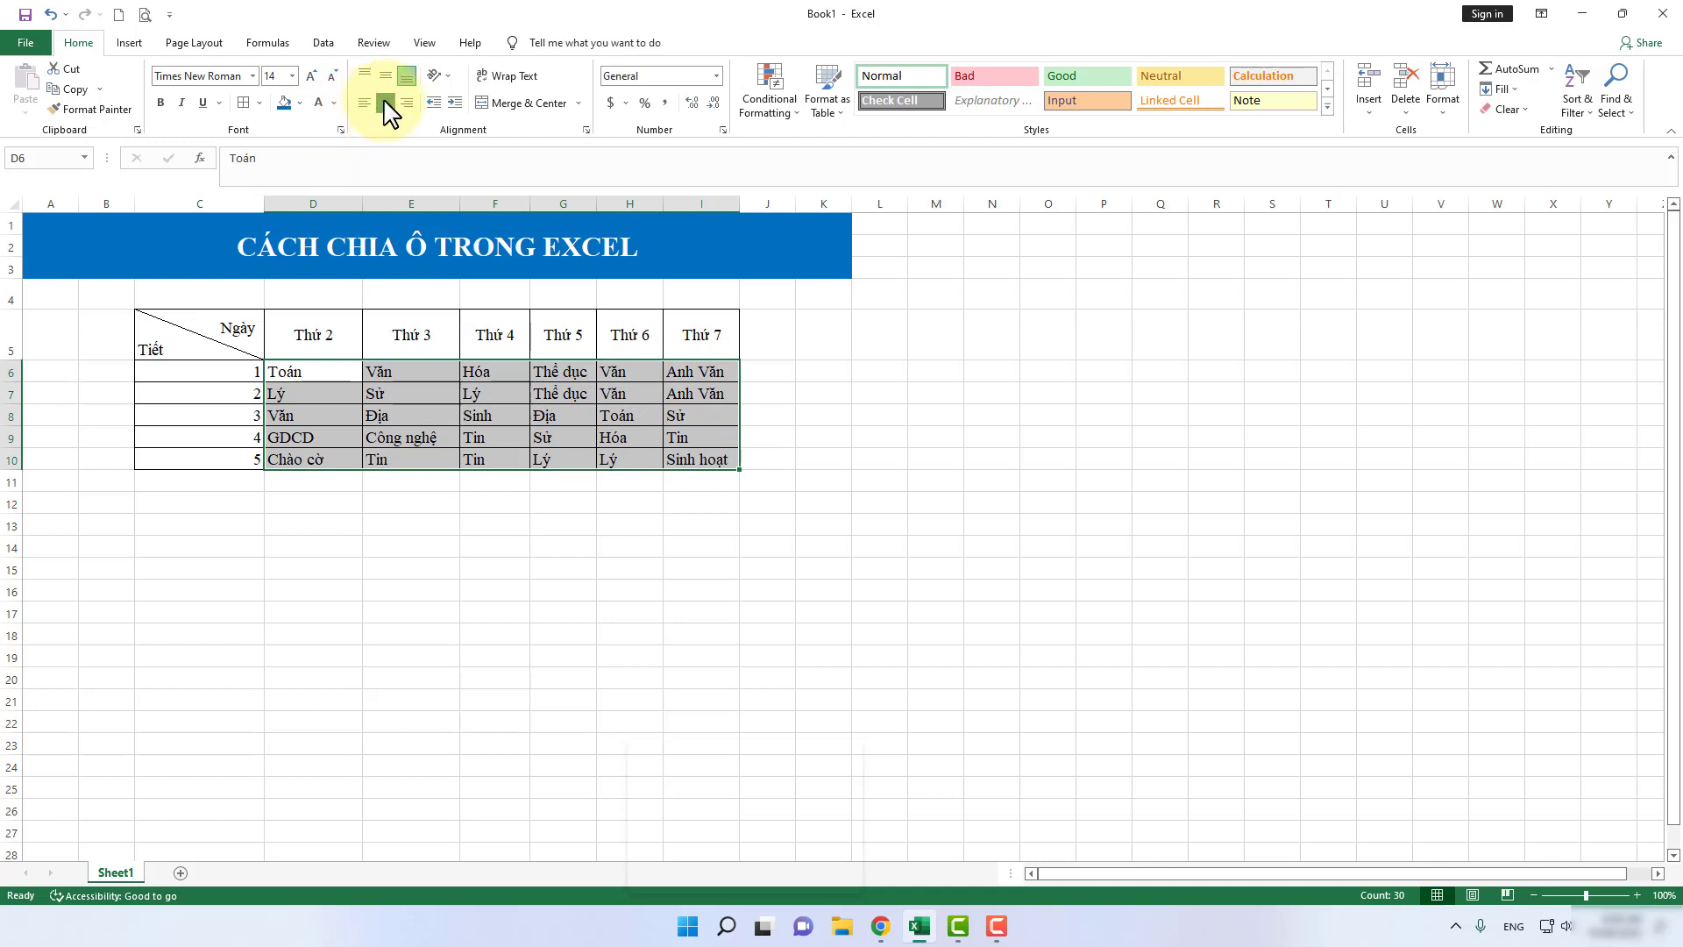
pyautogui.click(561, 416)
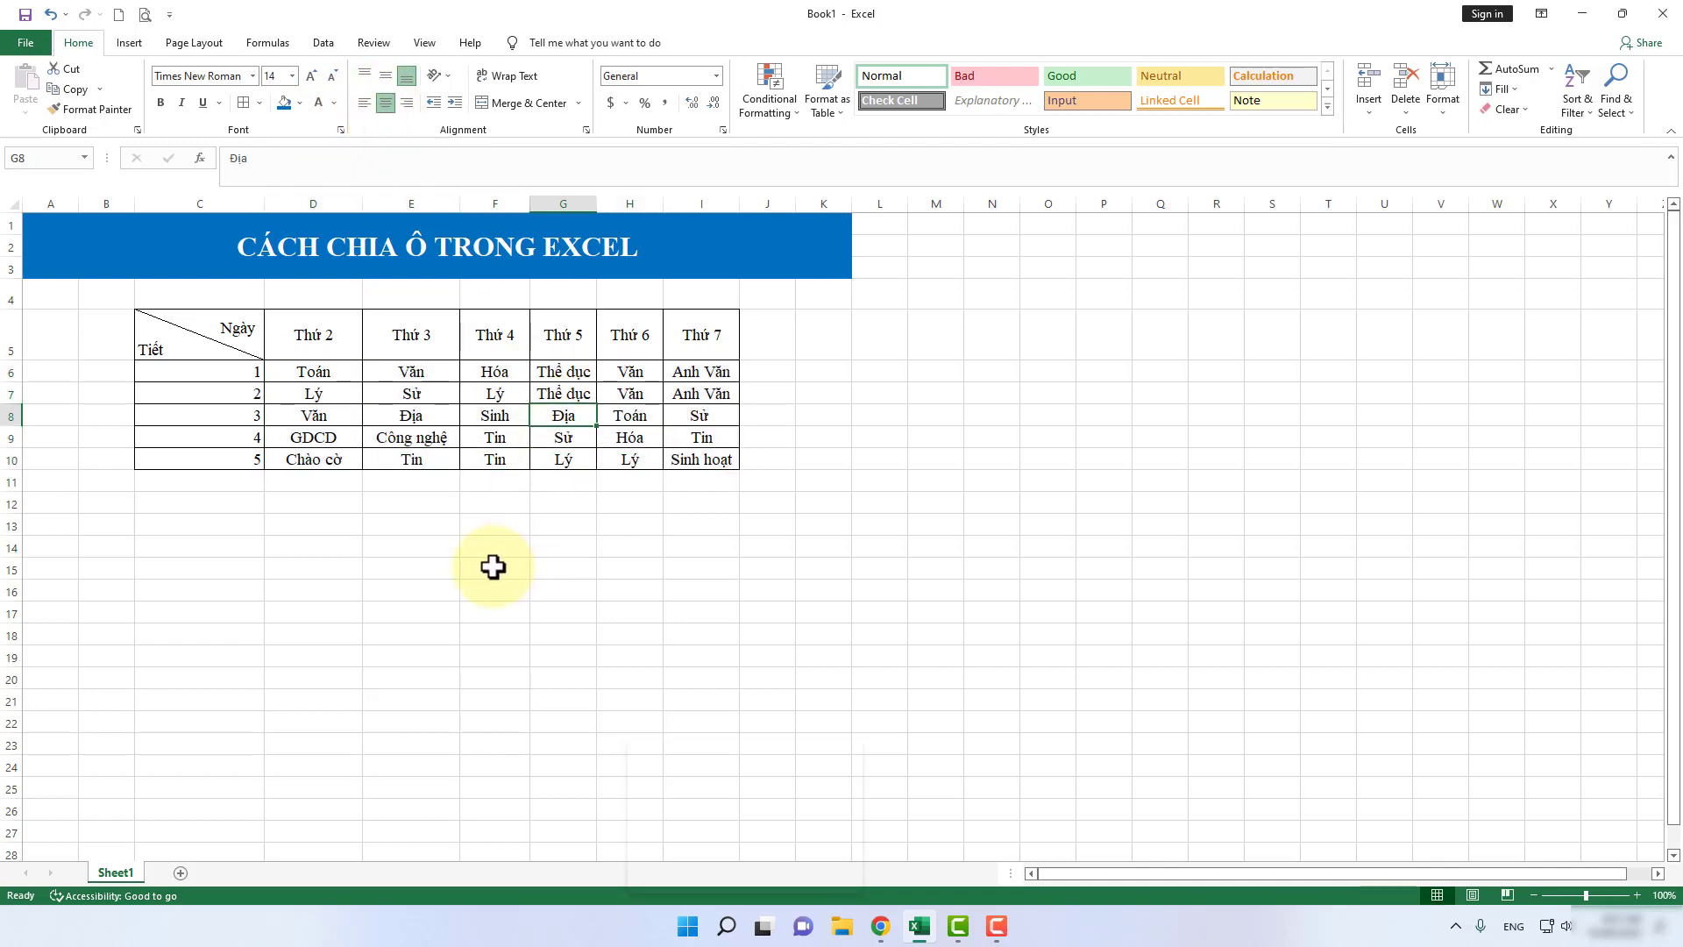